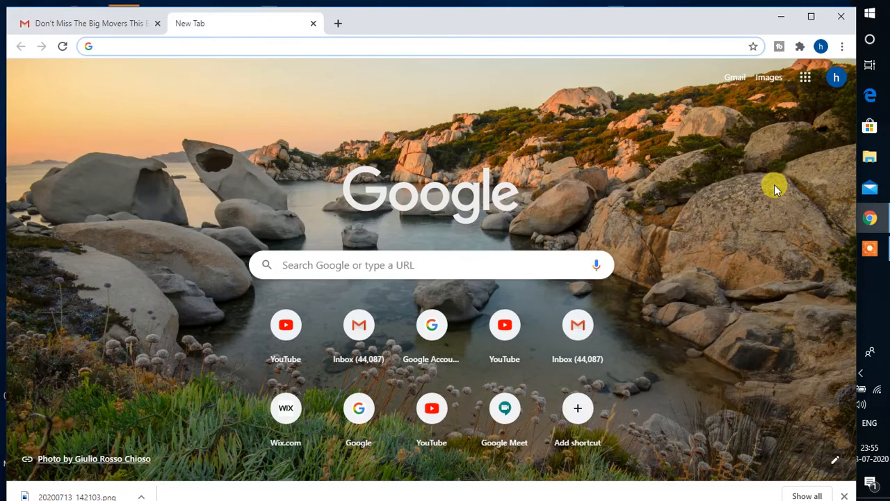
- Open Google Drive from the Google apps grid in the current Chrome tab
left_click(805, 77)
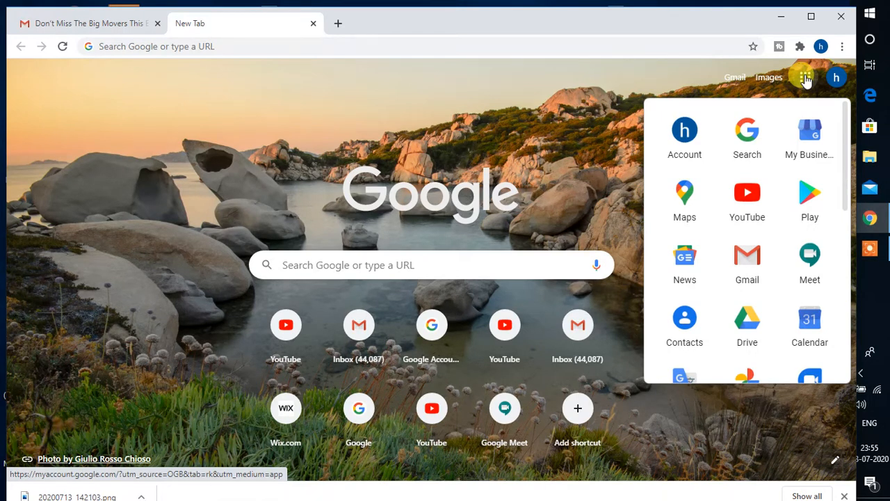
left_click(743, 329)
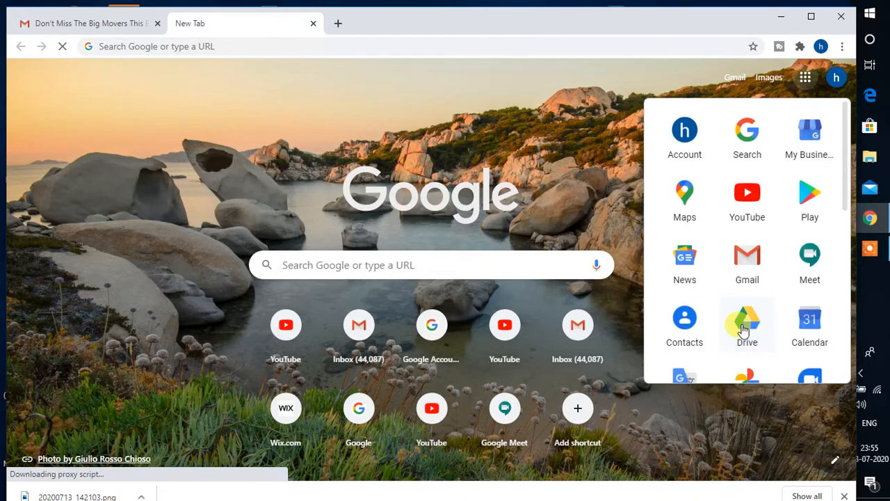
left_click(747, 327)
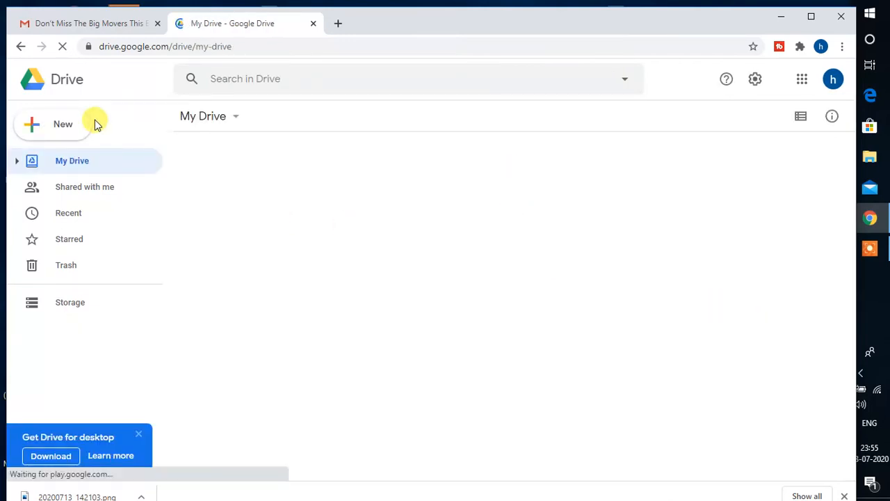
- Create a new blank Google Form from My Drive via New > More > Google Forms
left_click(59, 129)
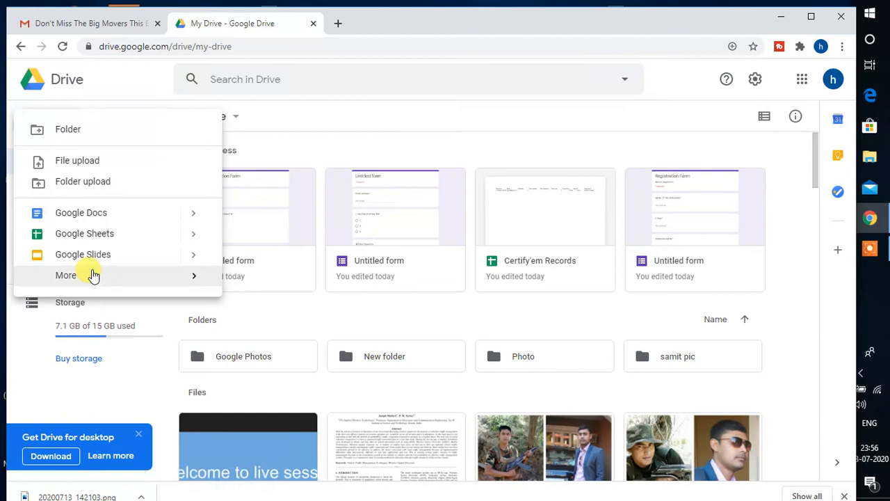
left_click(192, 281)
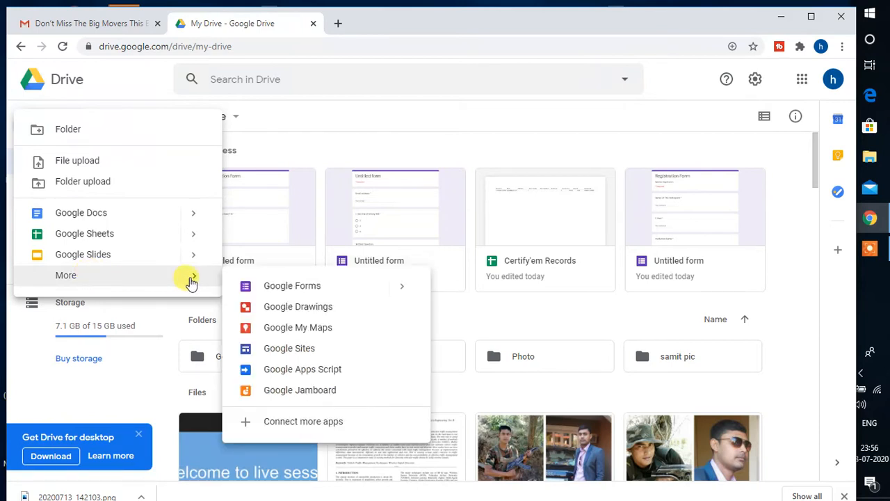
left_click(292, 291)
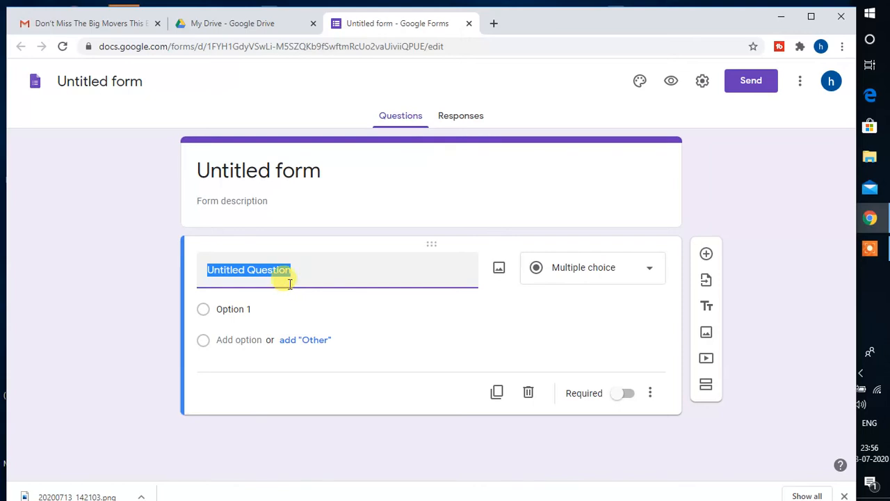
- Title the form 'Online Quiz competition' and add a required short-answer 'E-mail' question
left_click(279, 177)
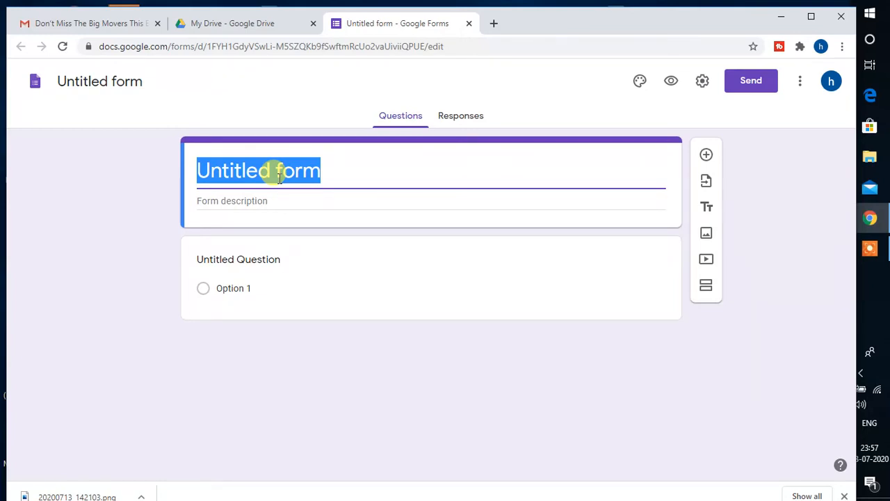
type("Online Quiz competition")
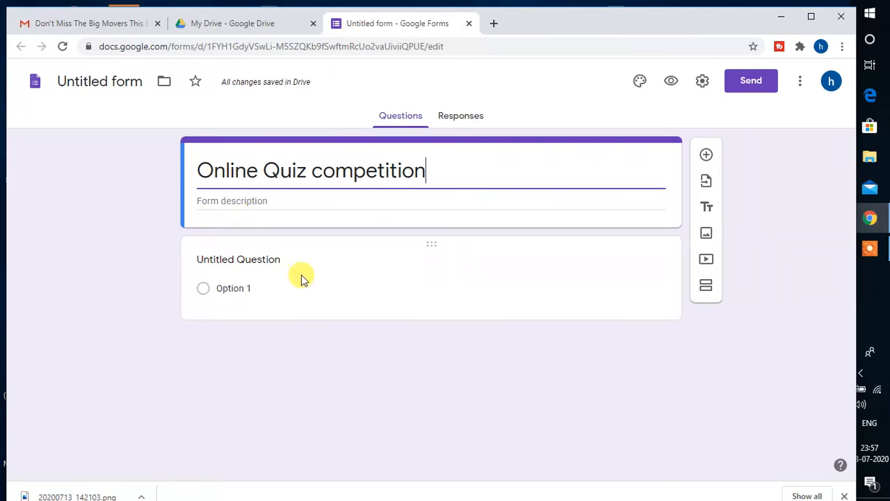
left_click(707, 155)
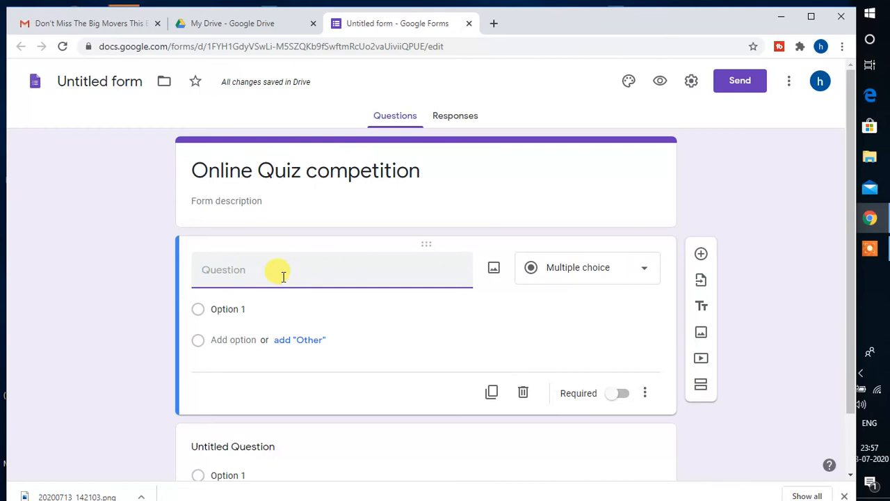
type("E-mail")
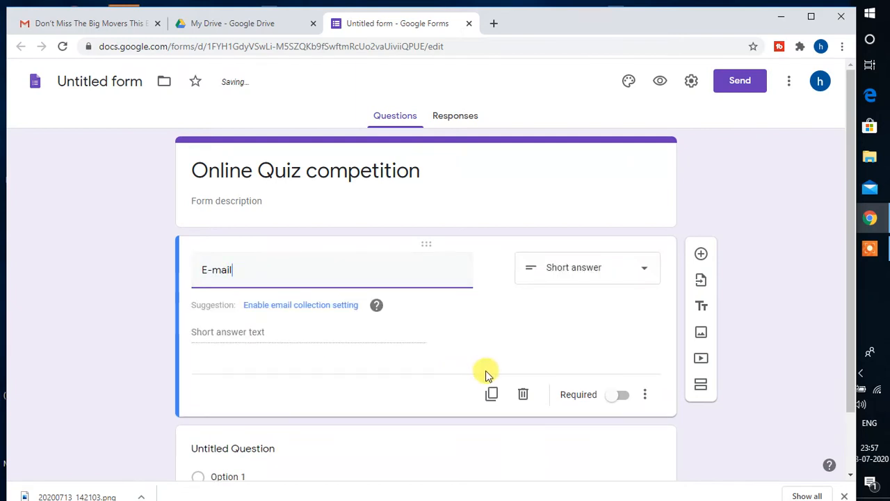
left_click(624, 396)
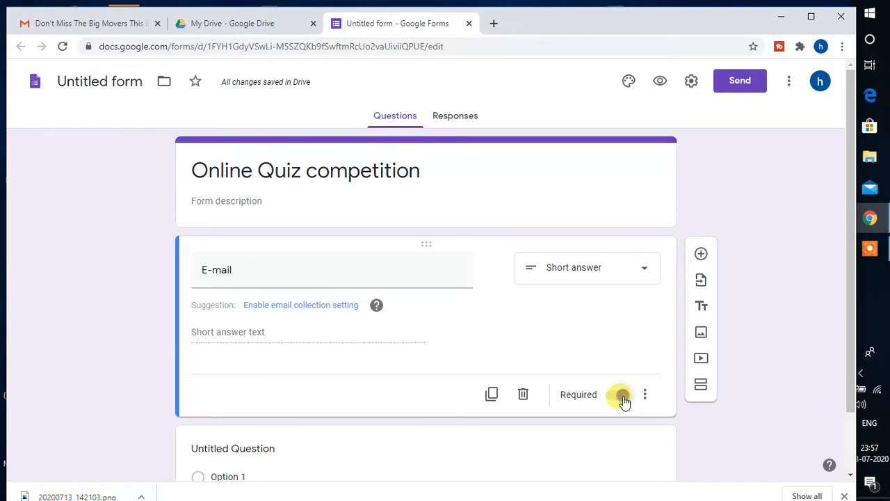
left_click(623, 396)
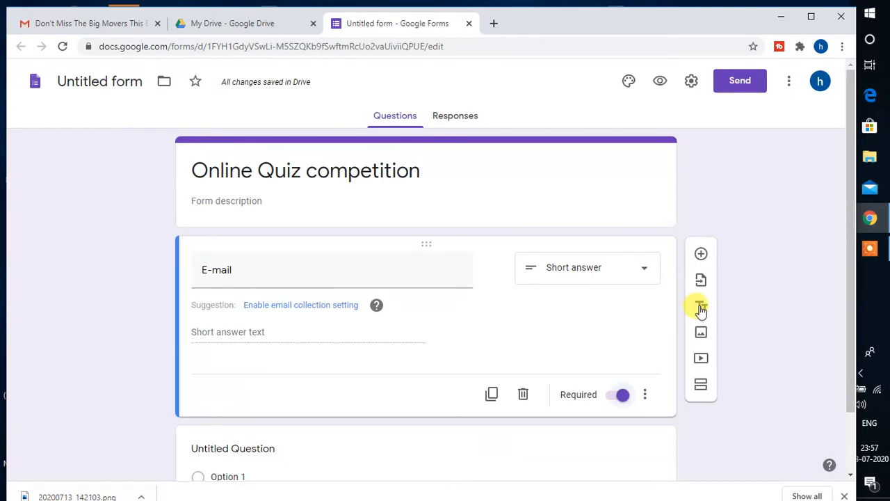
- Add a required 'Name of the participant' question and insert another blank question beneath it
left_click(701, 255)
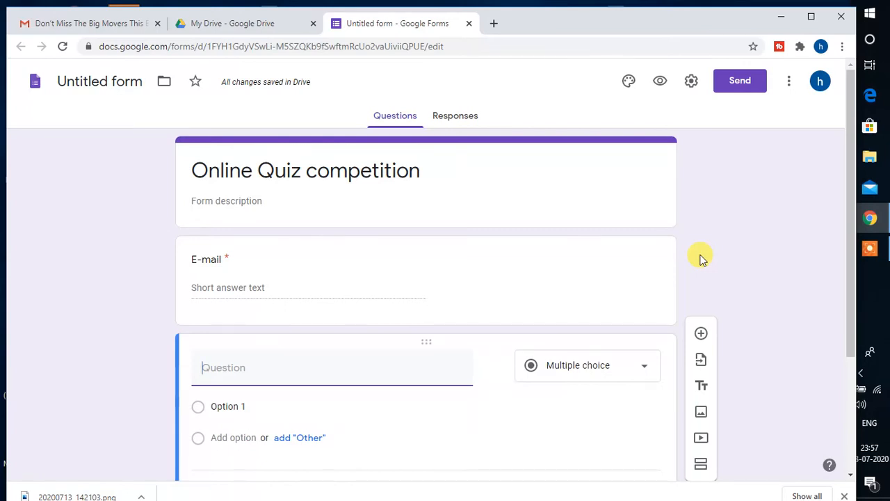
type("Name")
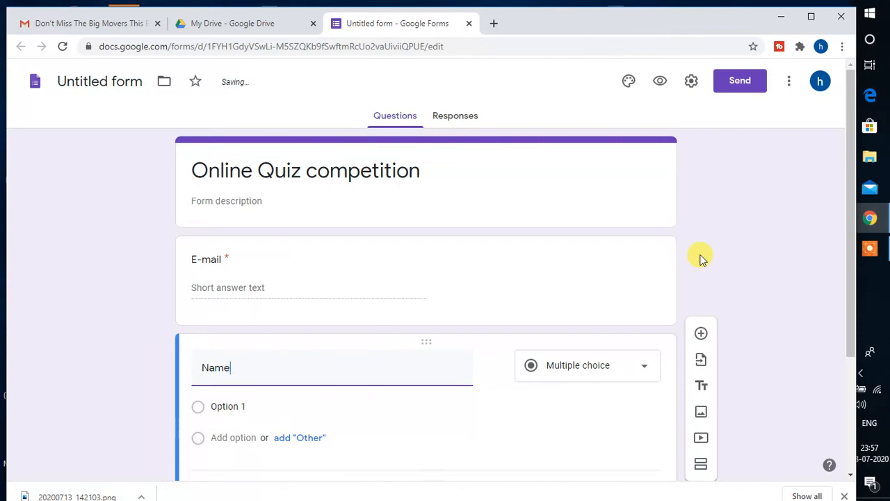
type(" of the")
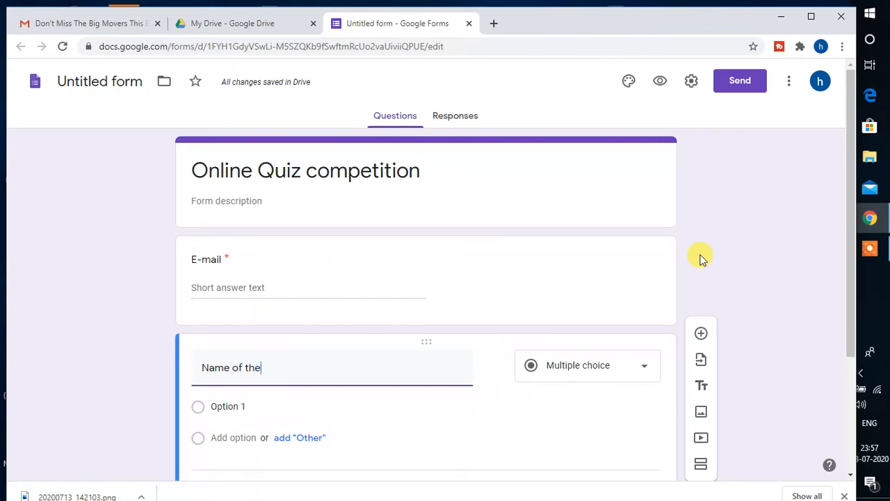
type(" participant")
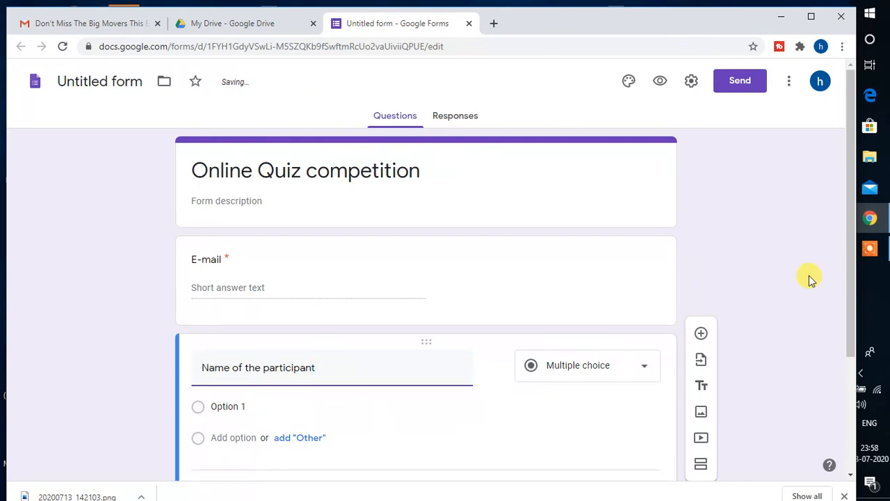
left_click_drag(850, 306, 851, 382)
left_click(620, 367)
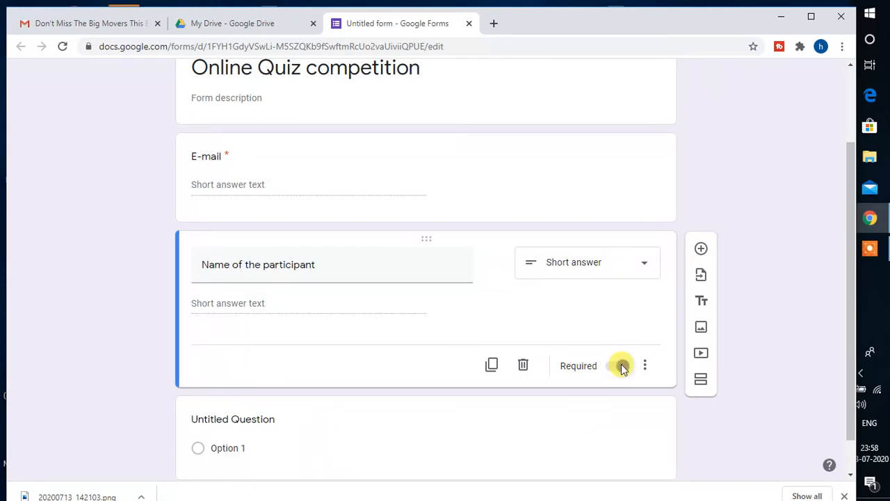
left_click(623, 366)
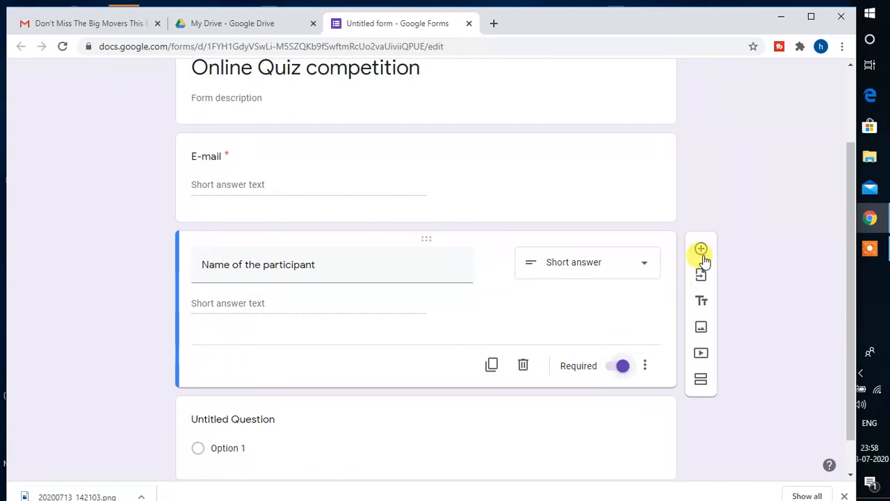
left_click(701, 249)
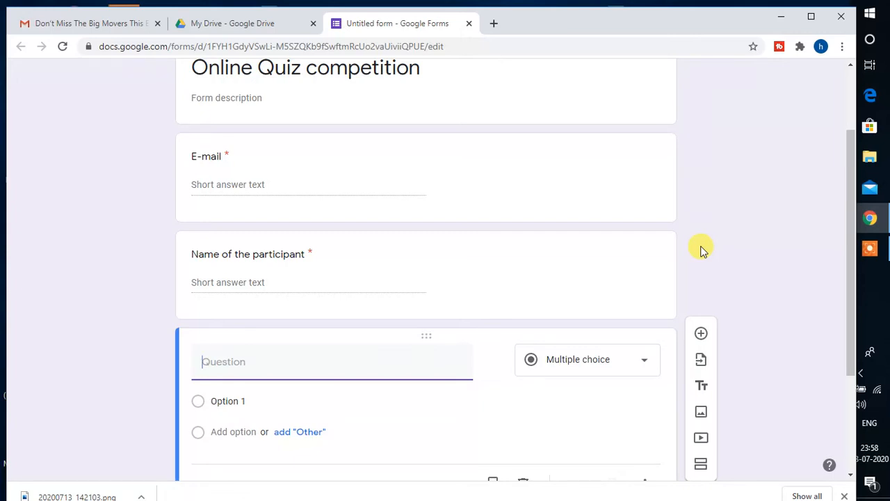
- Title question 1 'What is the decimal form of binary 10' with first choice 5
type("1. What is the decimal form of binary 10")
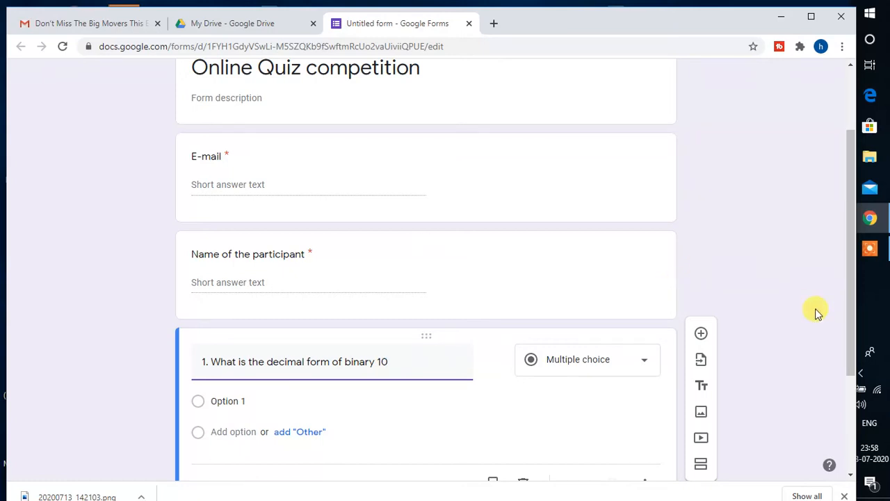
left_click_drag(850, 336, 844, 405)
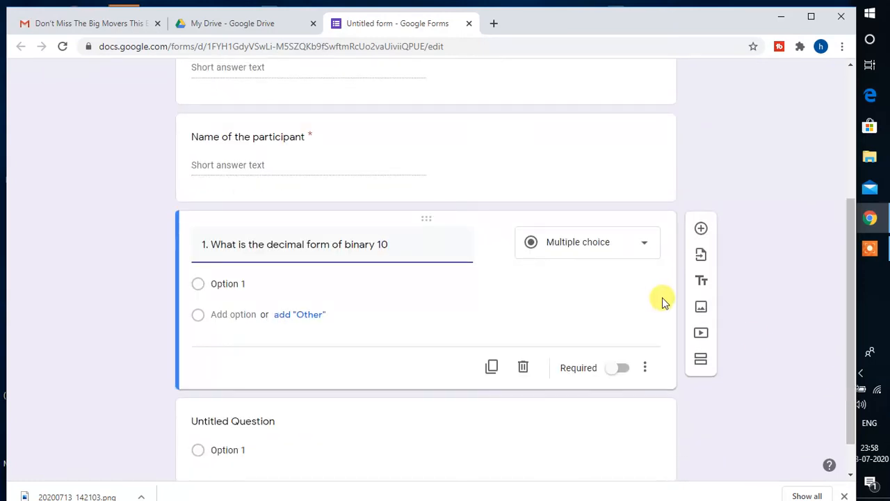
left_click(233, 285)
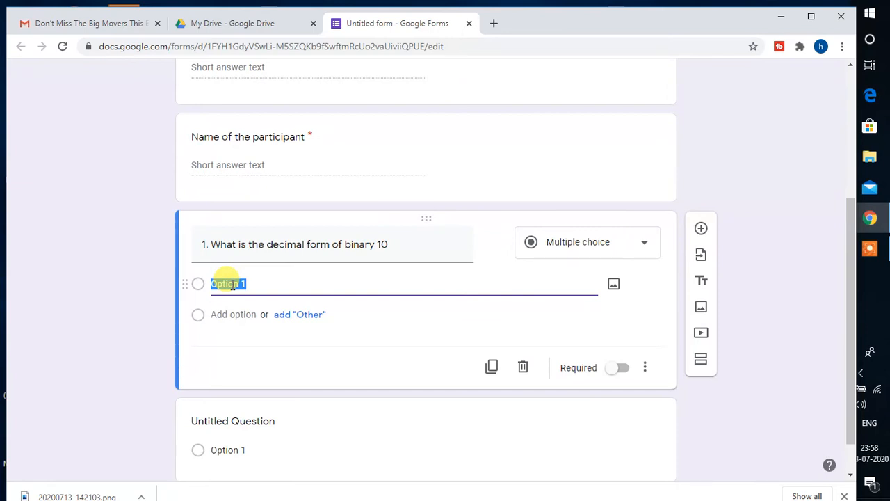
type("5")
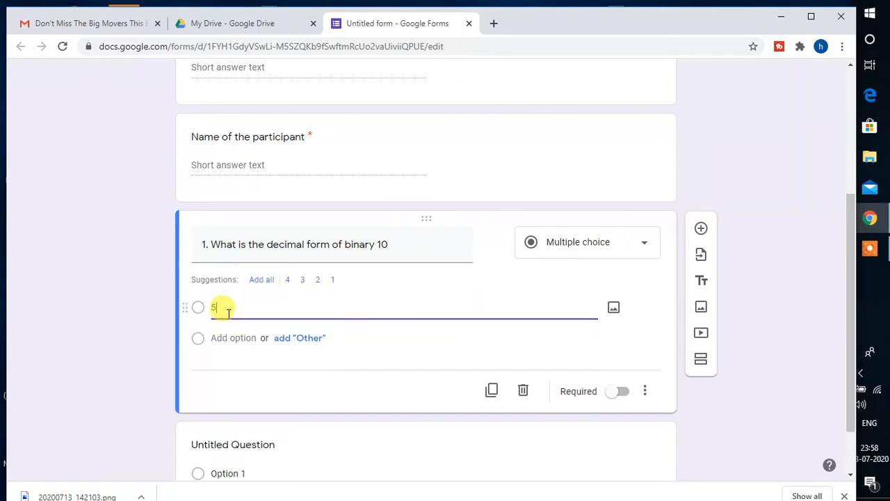
- Add choices 2, 3 and None of these, and make question 1 required
left_click(222, 338)
type("2")
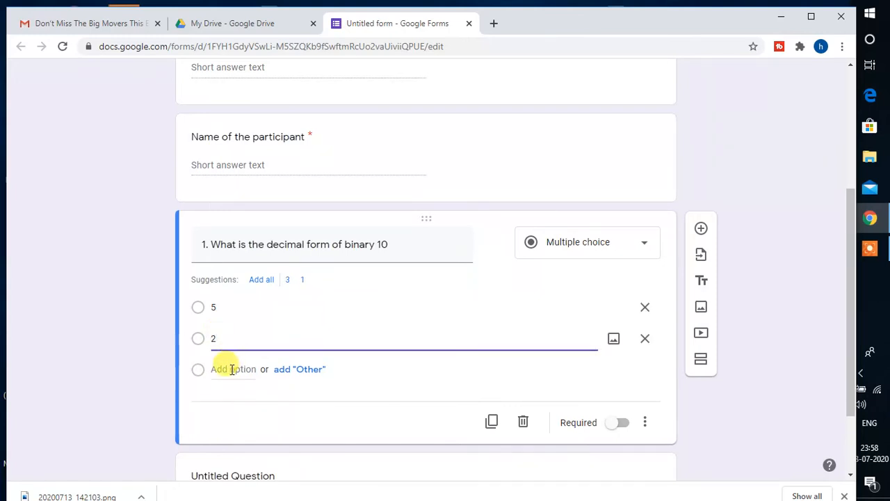
left_click(231, 368)
type("3")
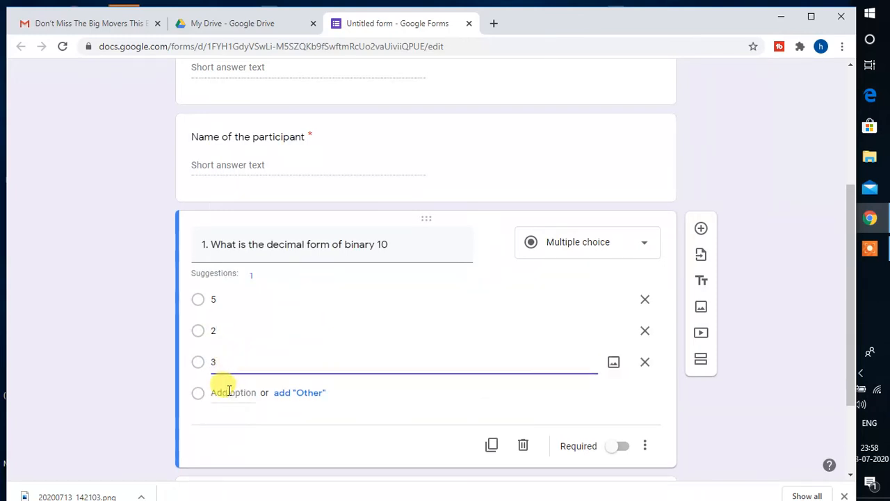
left_click(226, 393)
type("No")
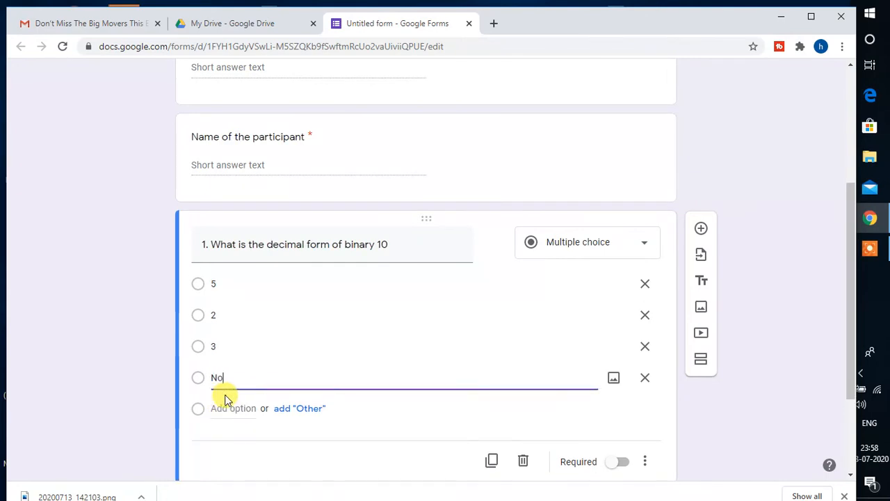
type("ne of these")
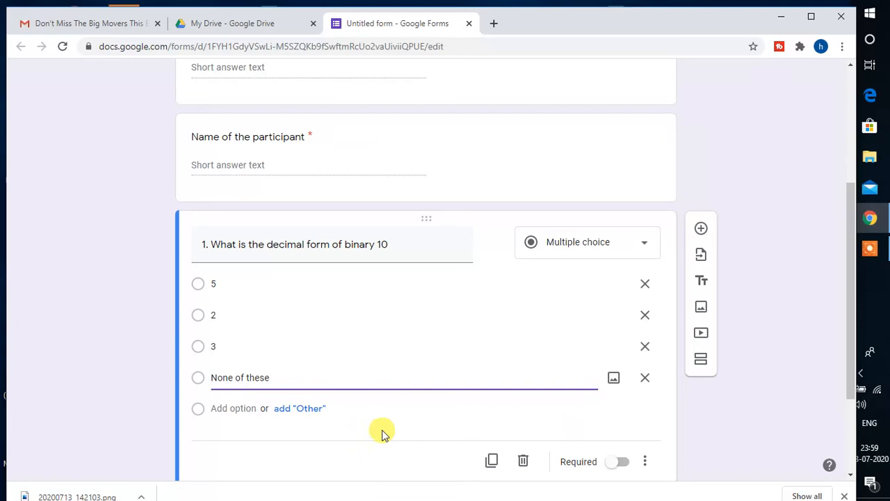
left_click(619, 462)
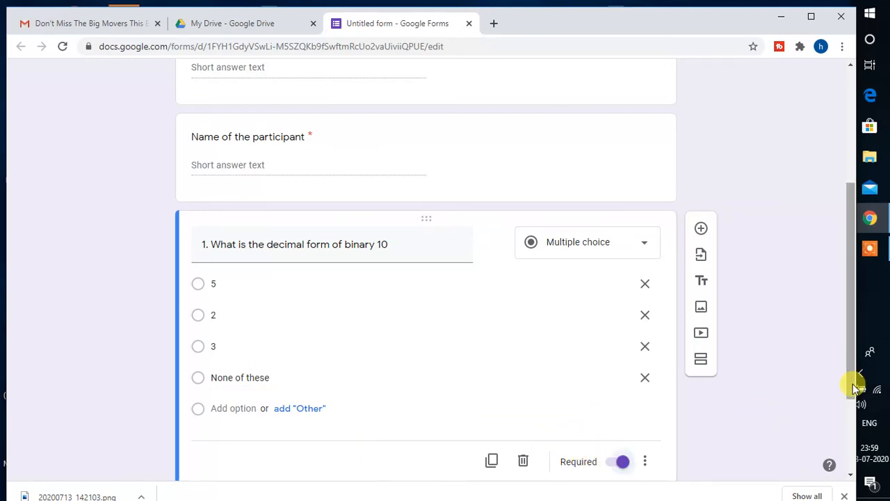
left_click_drag(854, 390, 851, 449)
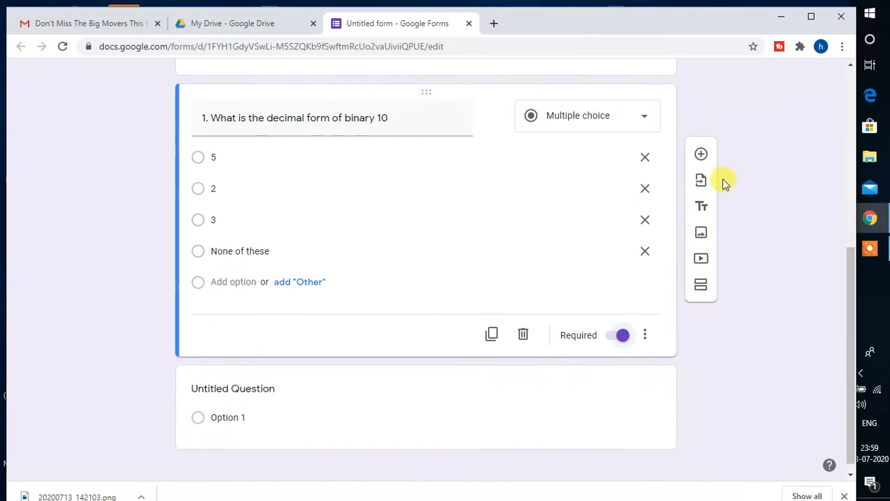
- Add question 2 'What is the base of Hexadecimal number' with first choice 8
left_click(700, 154)
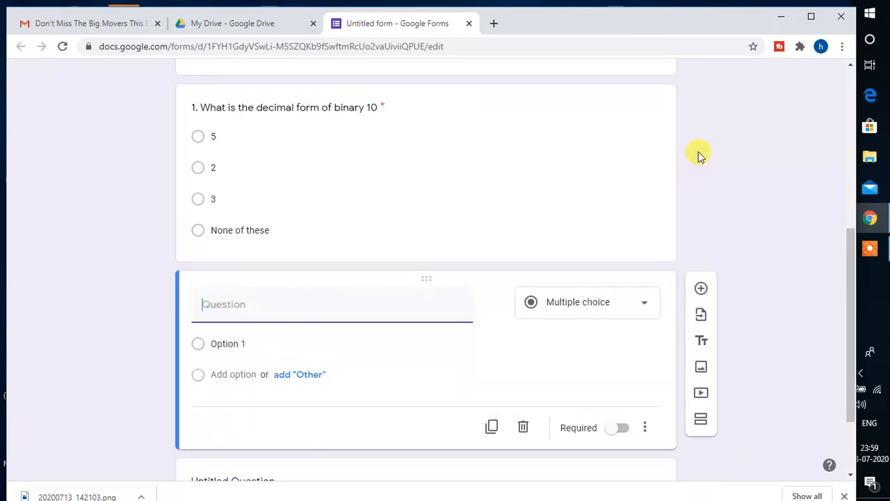
type("2.")
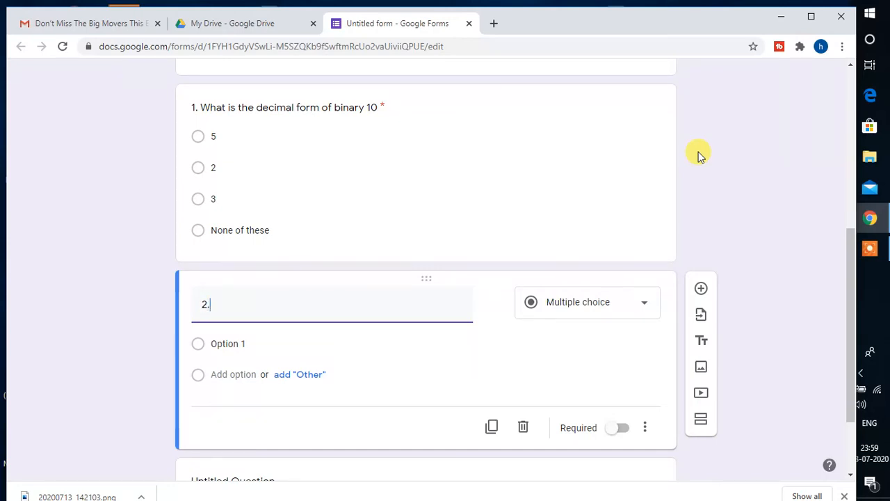
type(" What")
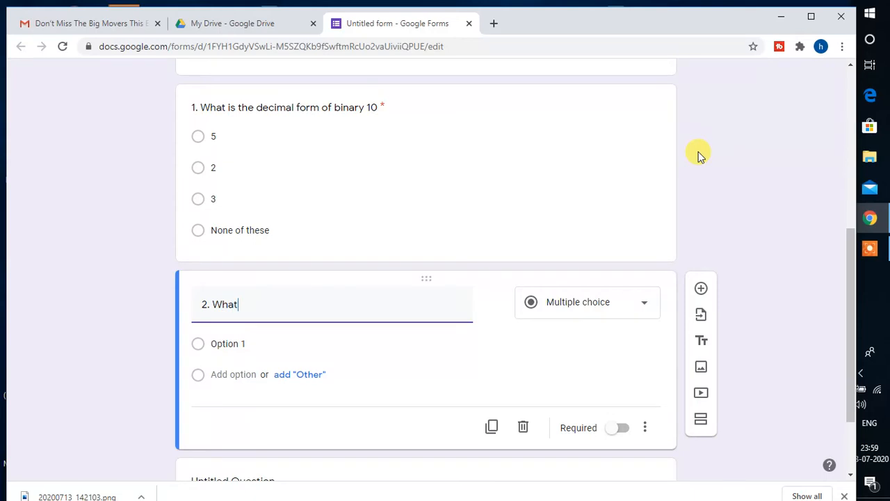
type(" is the base of Hexadecima")
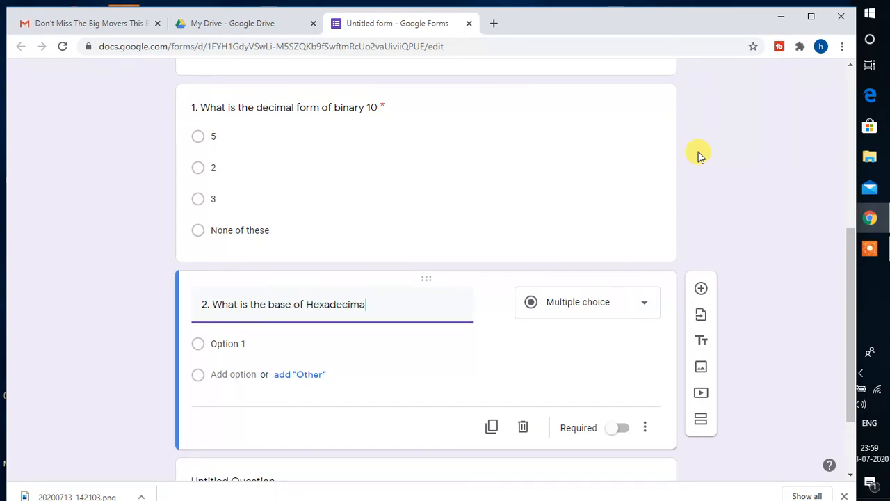
type("l number")
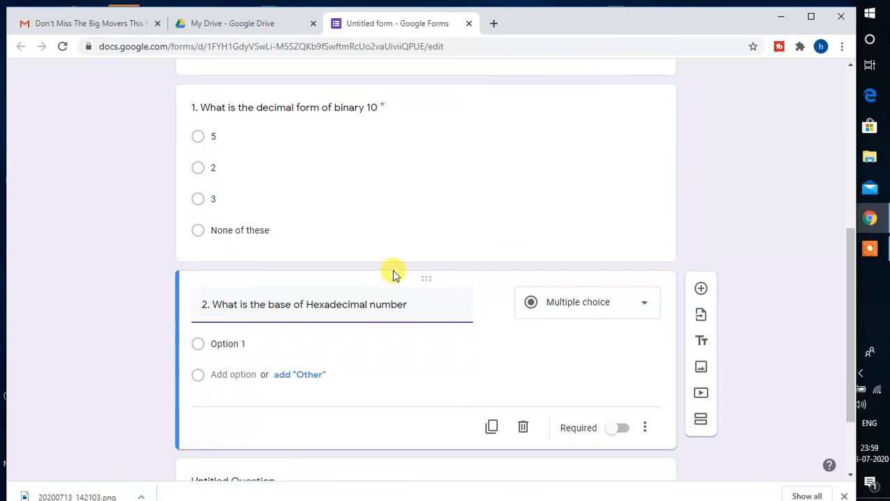
left_click(245, 345)
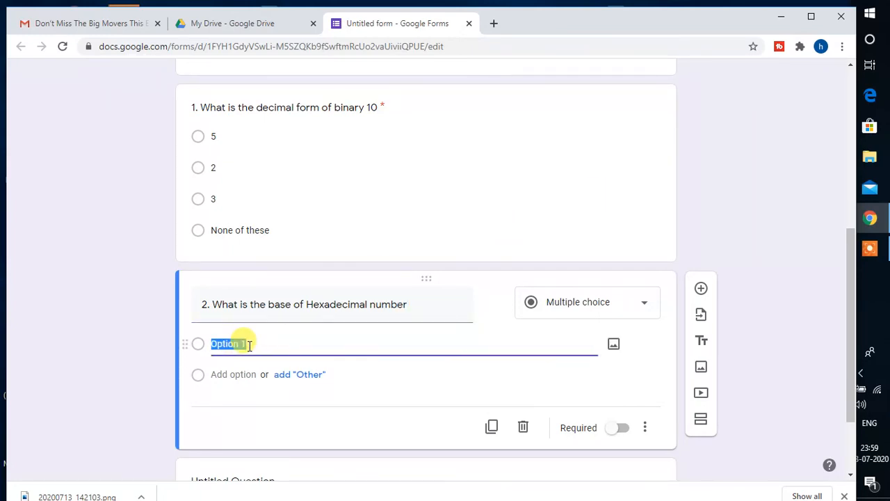
type("8")
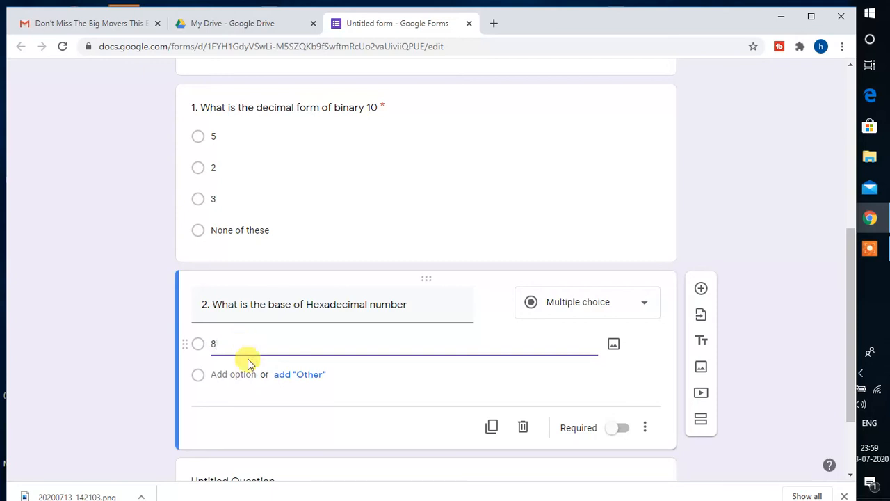
- Add choices 16, 10 and 2, make question 2 required, and select the empty Untitled Question
left_click(236, 374)
type("16")
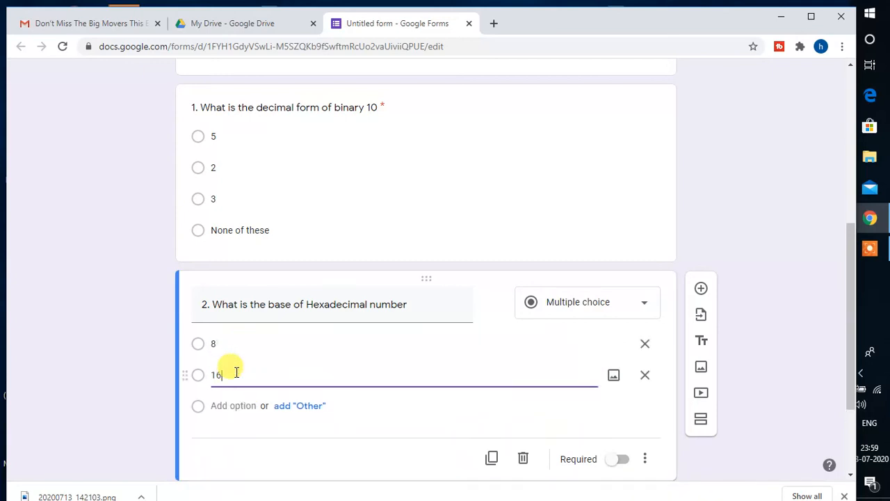
left_click(217, 406)
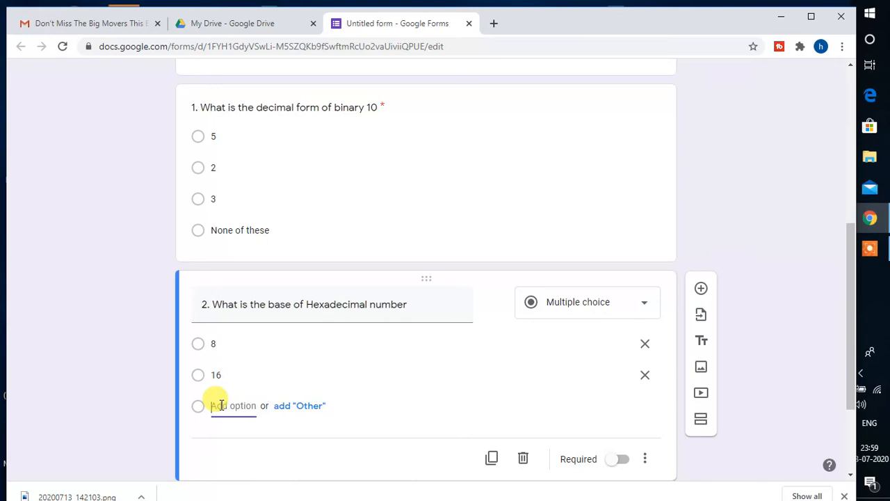
type("10")
left_click(218, 437)
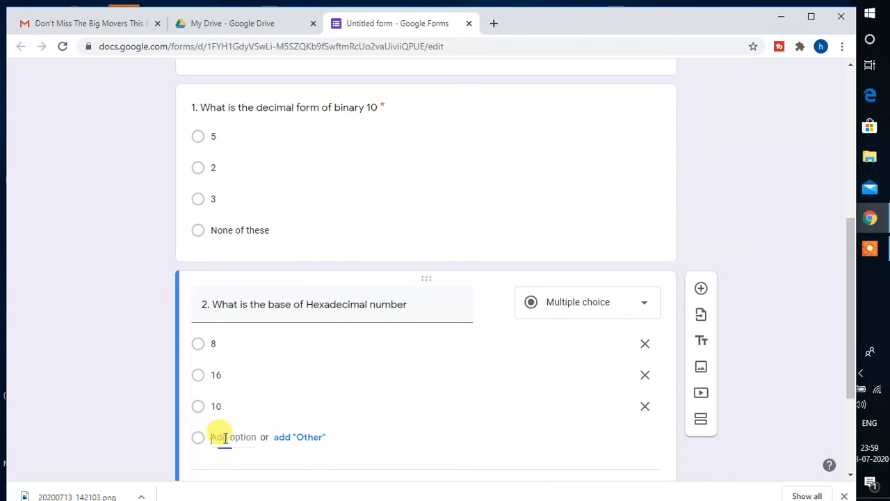
type("2")
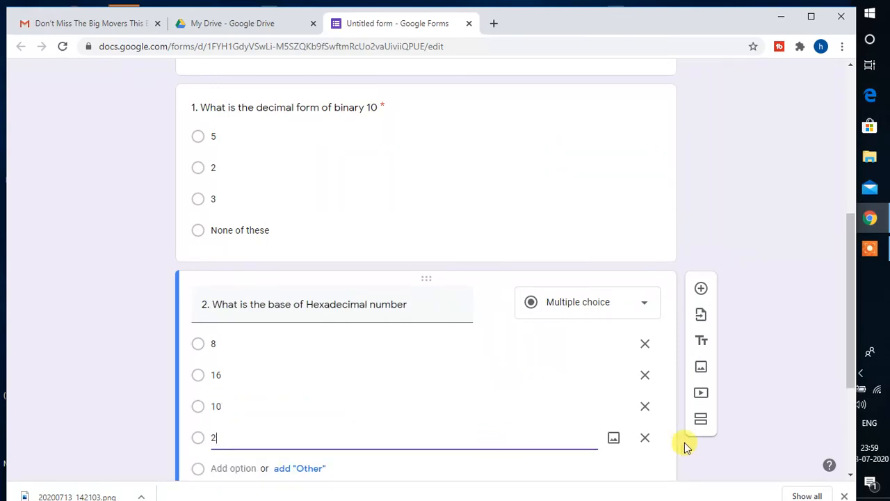
left_click_drag(852, 375, 843, 431)
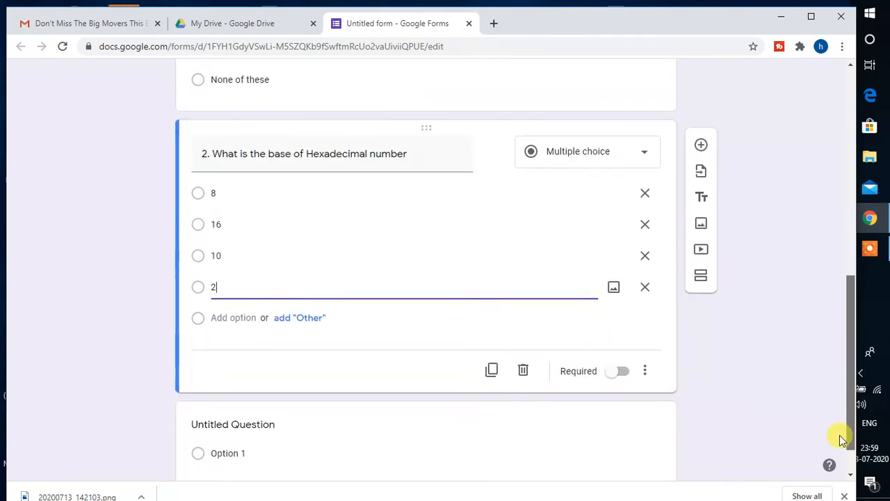
left_click(619, 374)
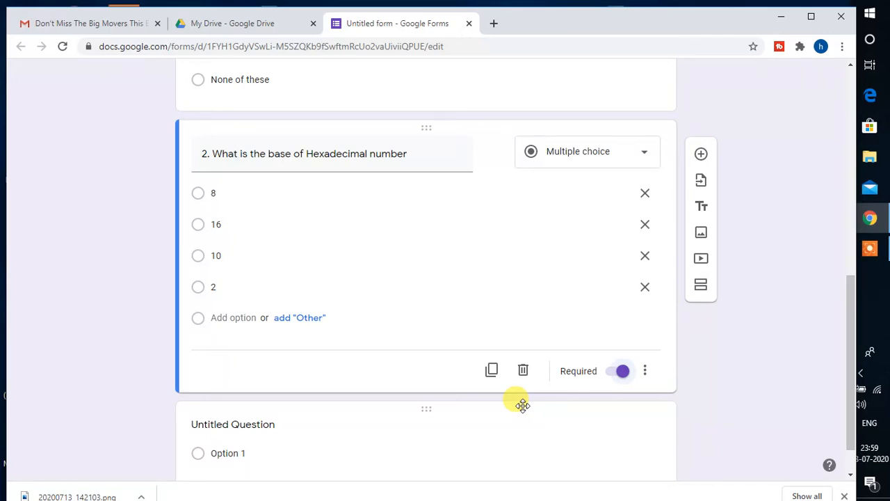
left_click(279, 446)
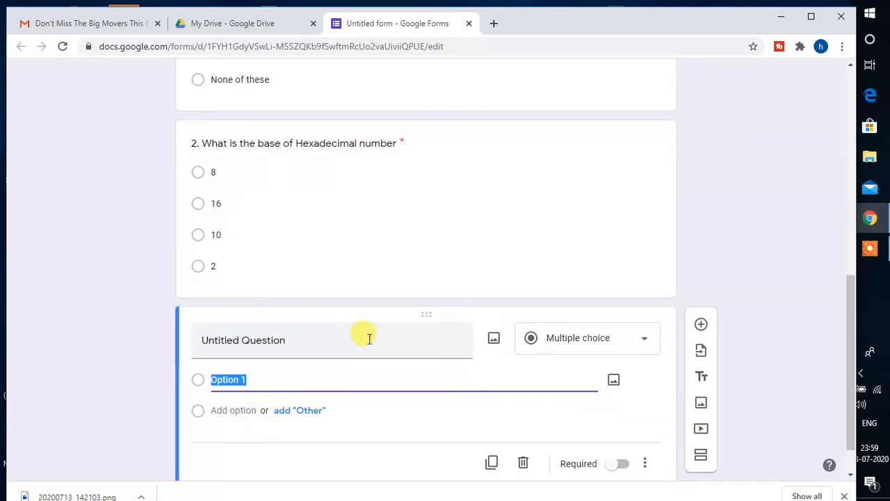
- Delete the empty Untitled Question card and return to the top of the form
left_click(524, 466)
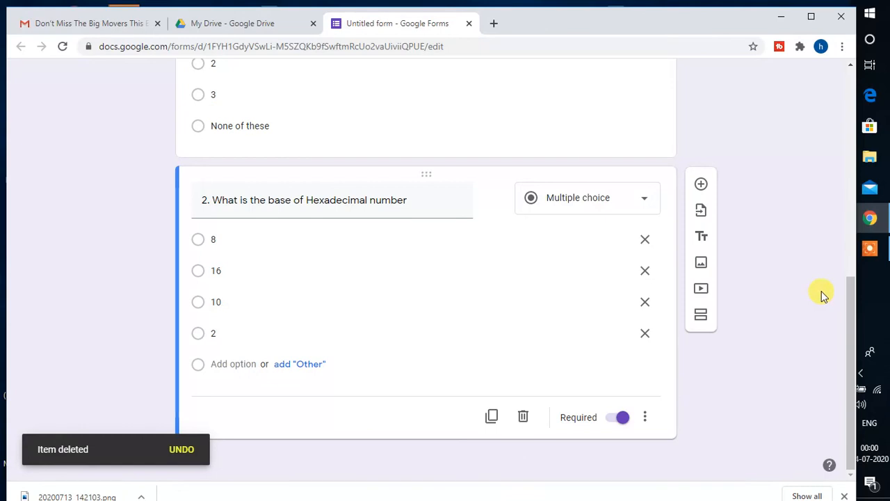
left_click_drag(851, 286, 849, 92)
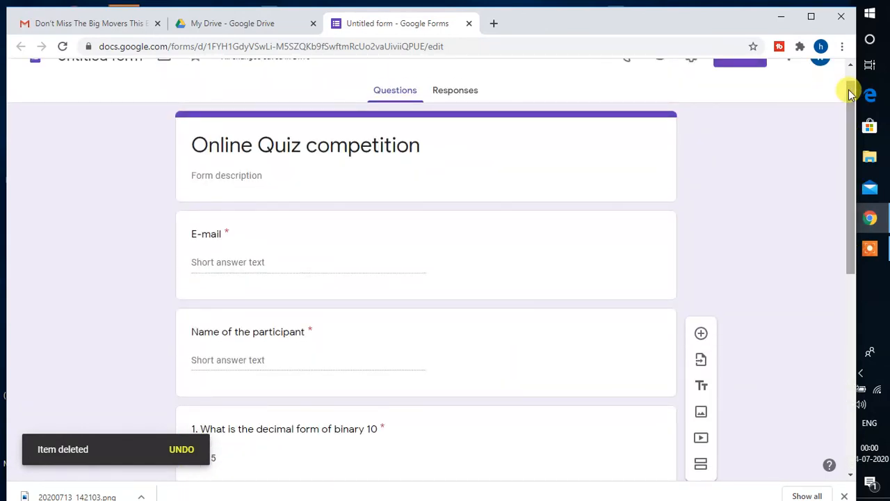
scroll(849, 89, "up", 1)
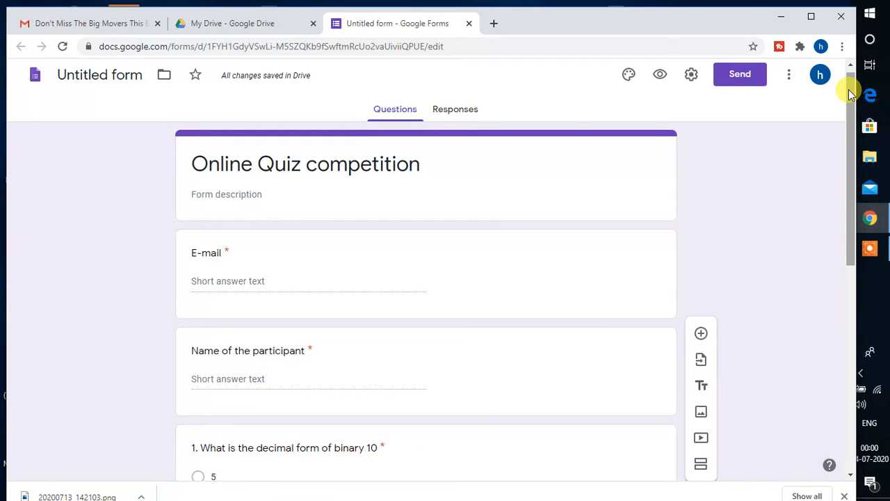
- Preview the quiz as a participant, trying the Name field and choosing 2 for question 1
left_click(661, 77)
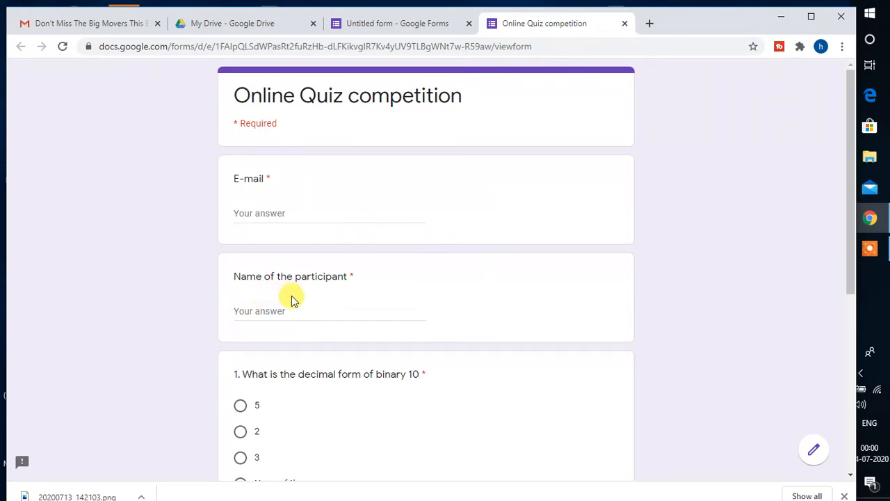
left_click(264, 310)
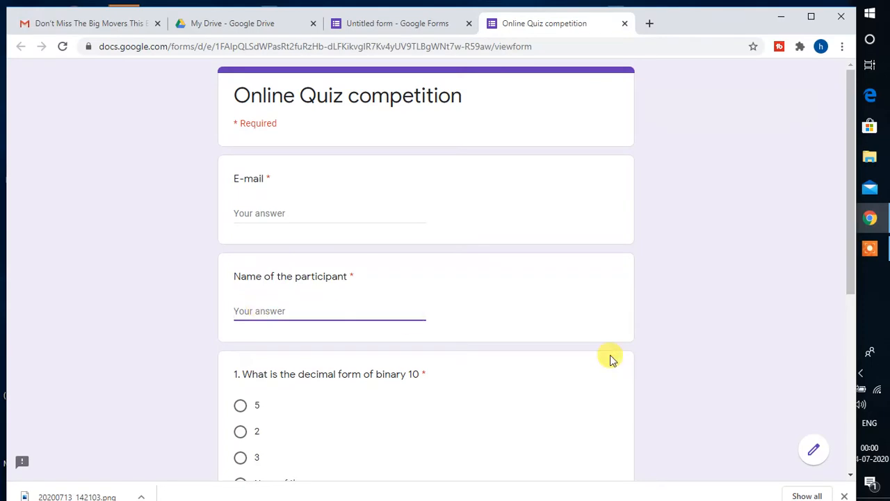
left_click_drag(849, 286, 843, 397)
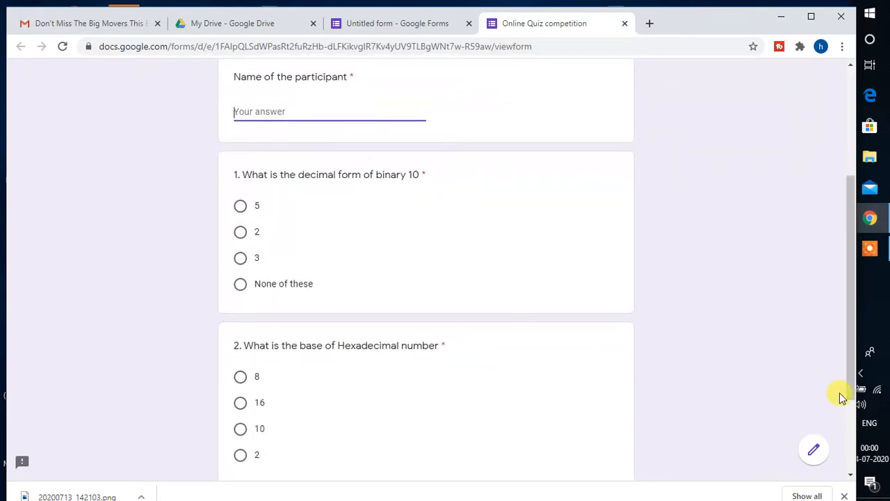
left_click(240, 235)
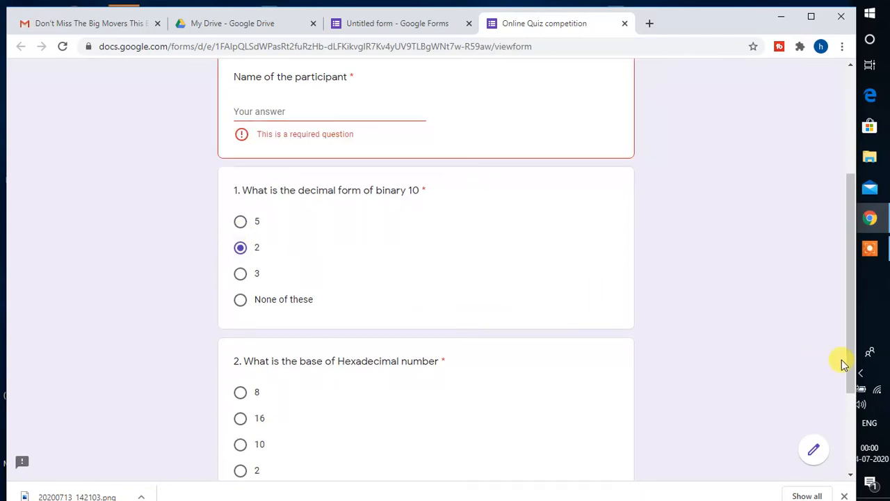
left_click_drag(854, 361, 849, 428)
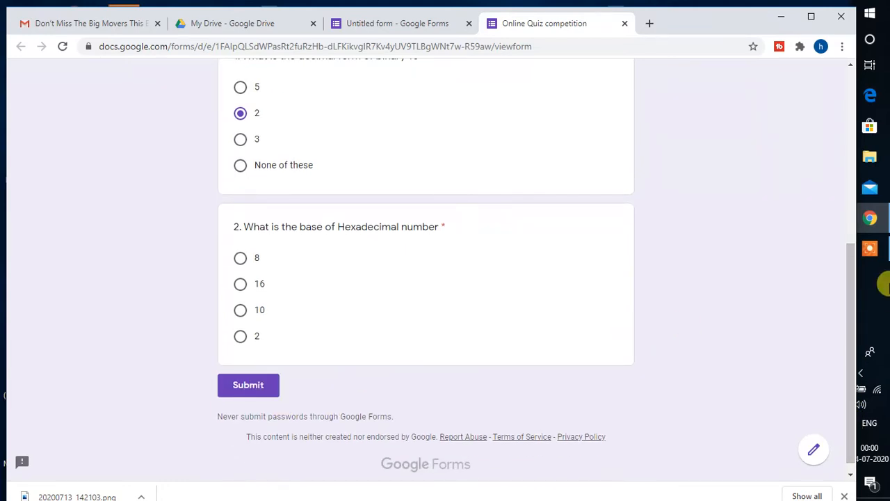
left_click_drag(852, 267, 843, 85)
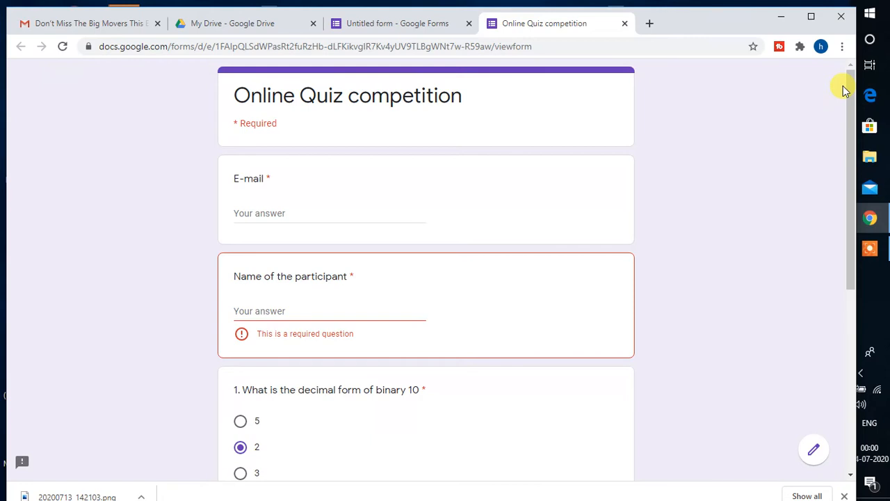
- Return to the form editor and open the G Suite Marketplace through More > Add-ons
left_click(420, 32)
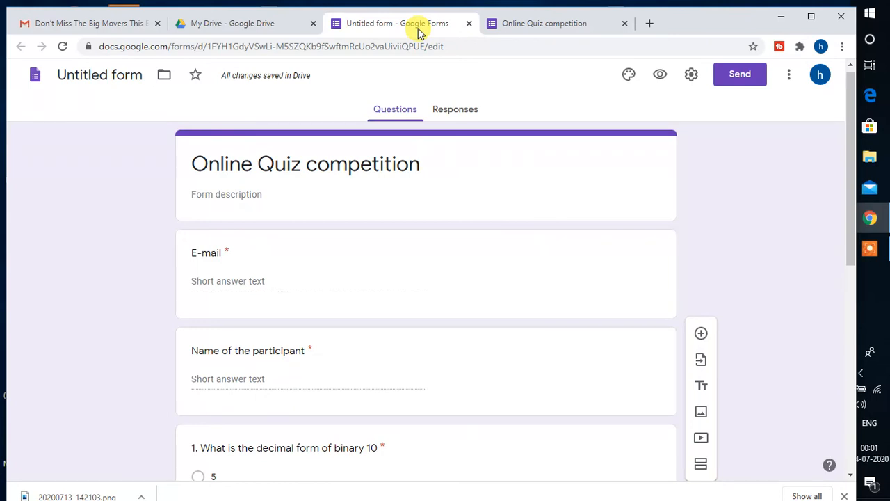
left_click(789, 82)
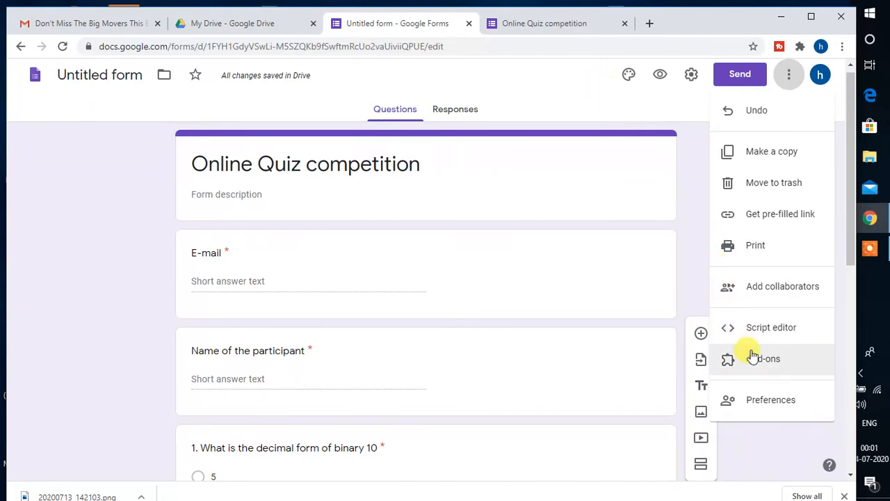
left_click(767, 367)
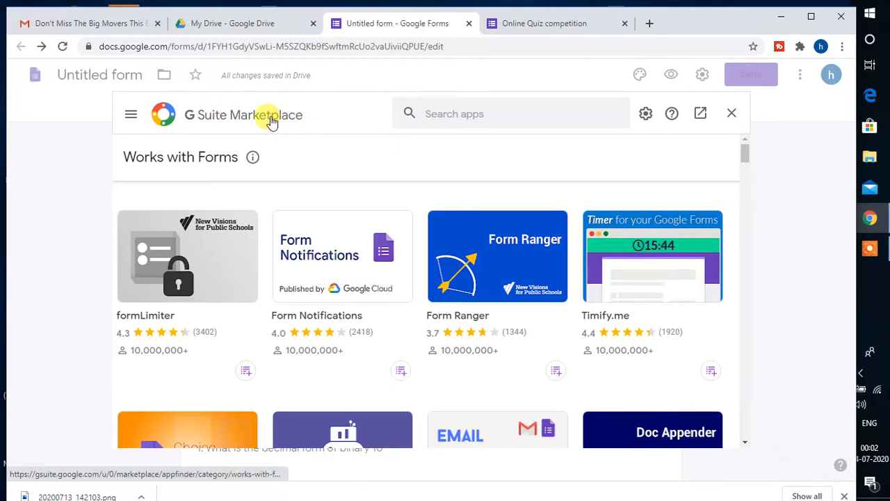
- Search the marketplace for 'certifi' and open the Certify'em add-on's details page
left_click(259, 117)
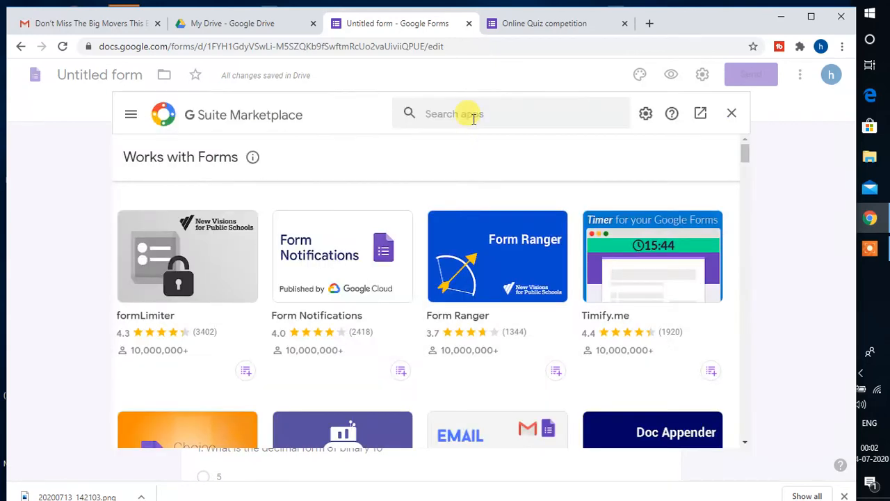
left_click(468, 117)
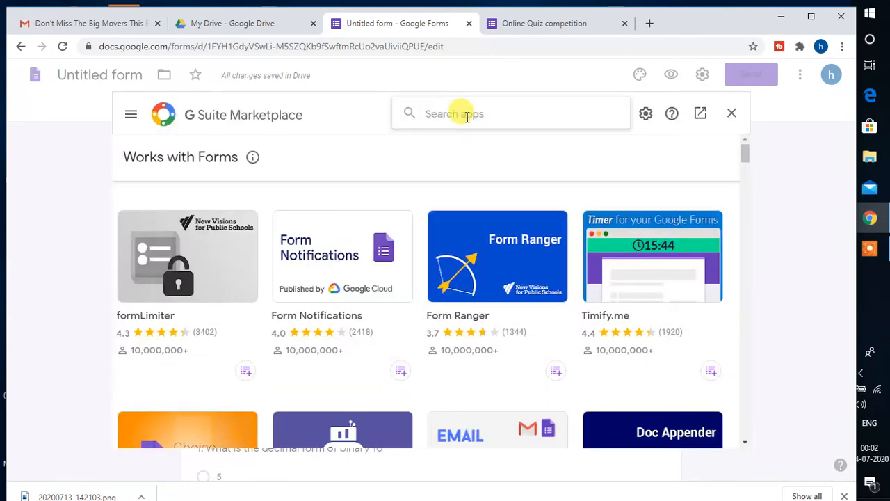
type("cer")
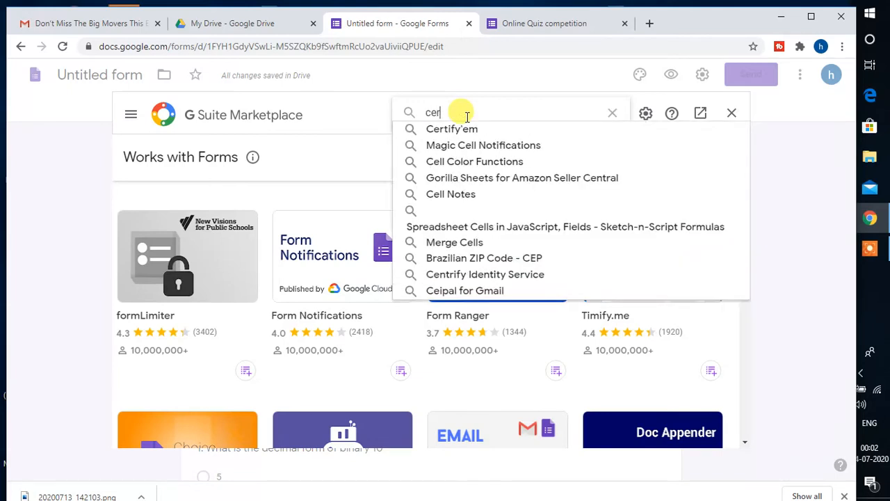
type("tifi")
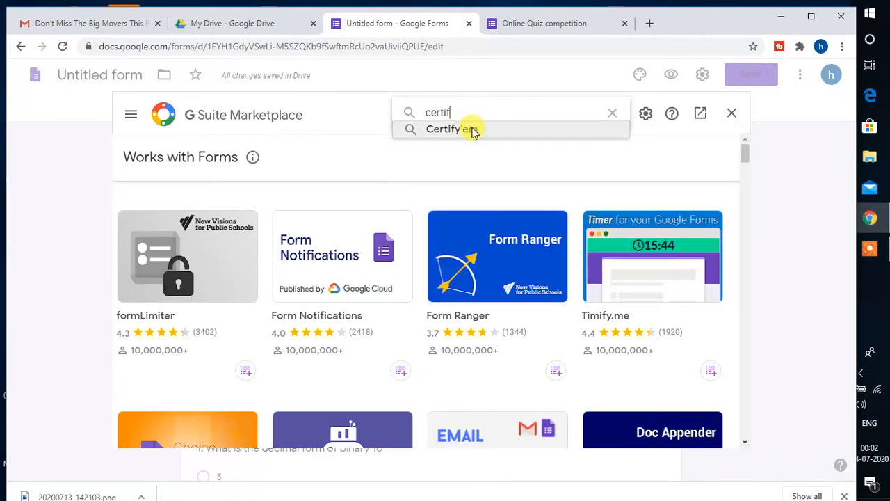
left_click(469, 130)
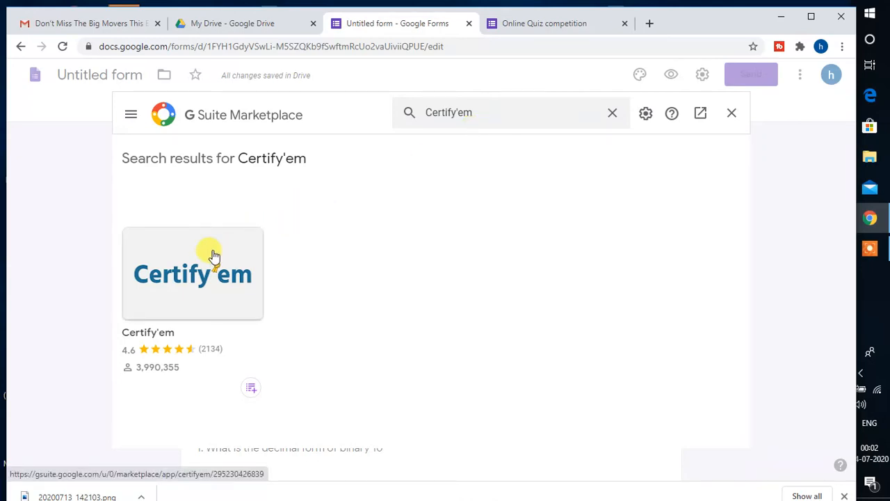
left_click(191, 251)
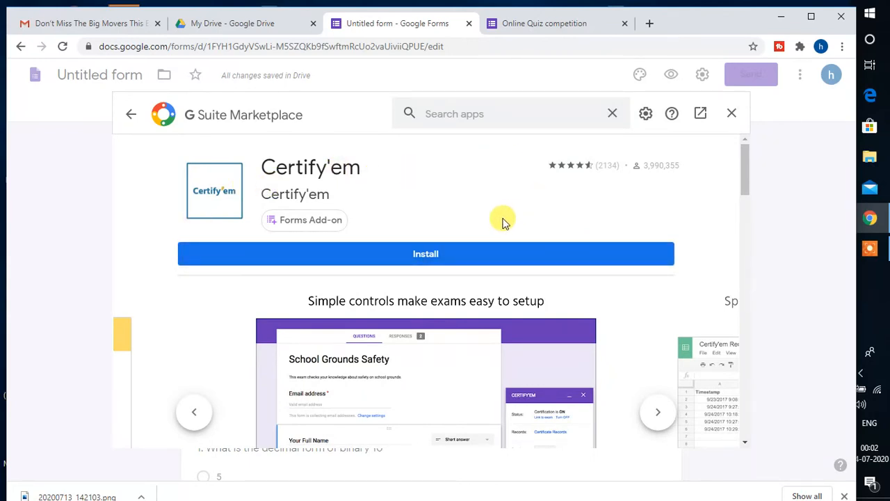
- Install the Certify'em add-on and confirm the Get ready to install prompt
left_click(435, 254)
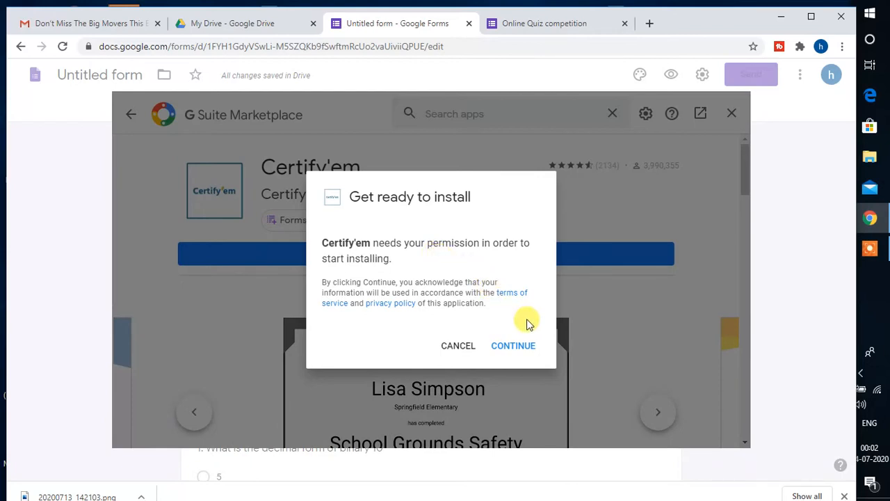
left_click(514, 346)
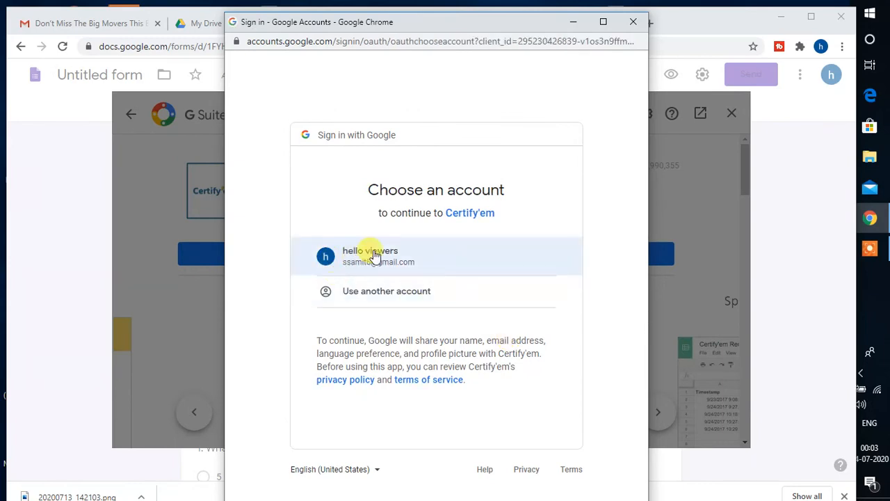
- Sign in with the existing Google account and allow Certify'em's requested account permissions
left_click(374, 253)
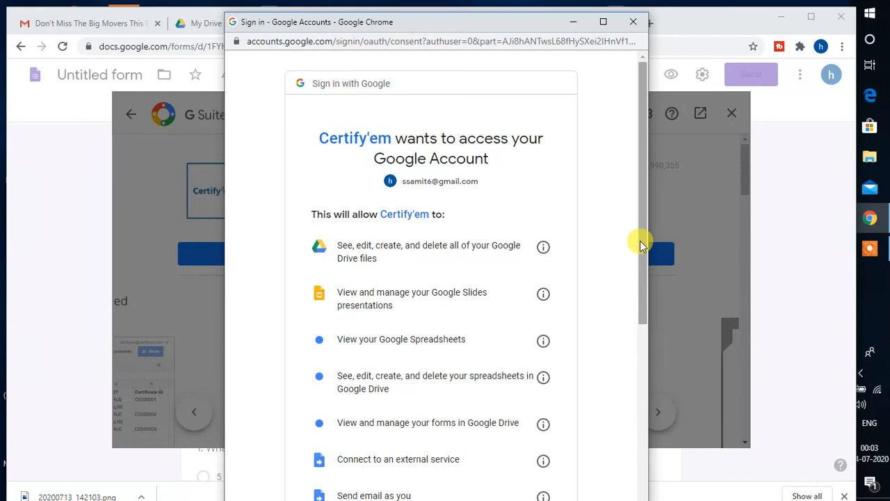
left_click_drag(640, 239, 630, 299)
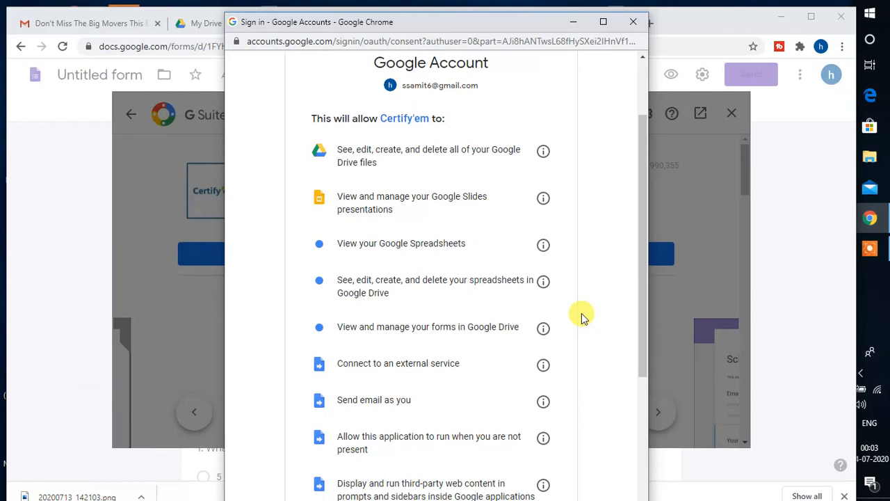
left_click_drag(643, 336, 623, 461)
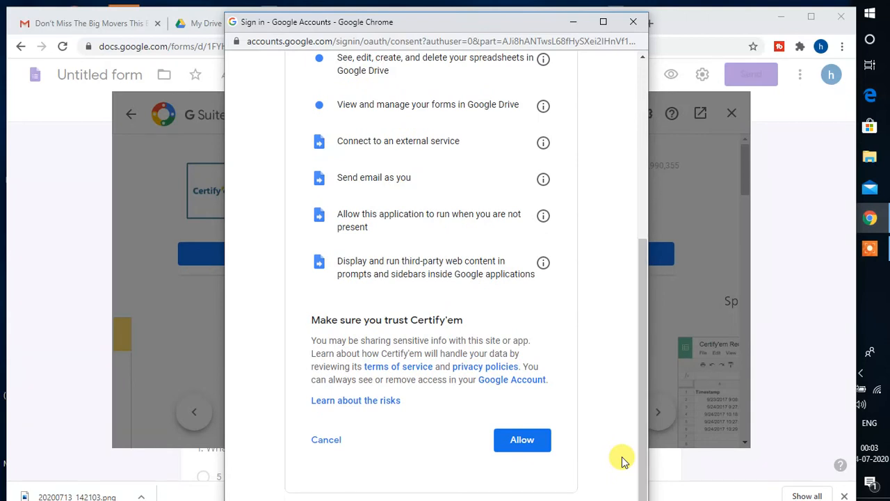
left_click(523, 440)
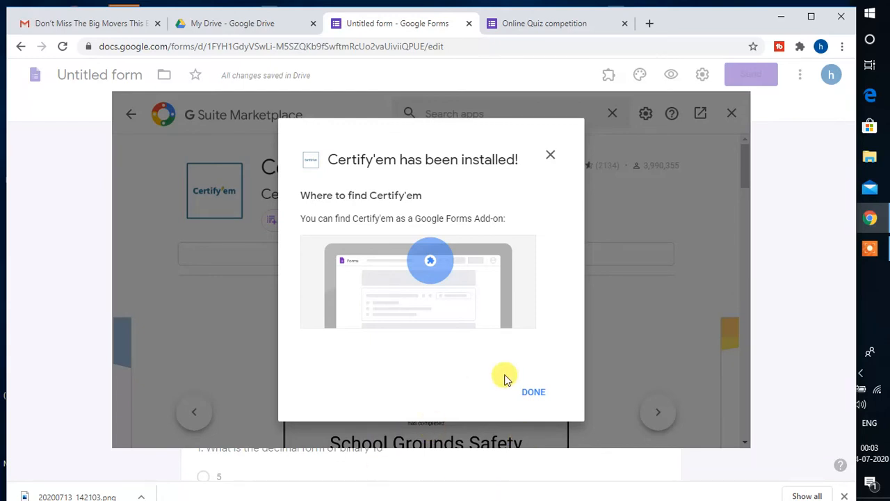
- Dismiss the installation-complete message and close the G Suite Marketplace panel
left_click(530, 391)
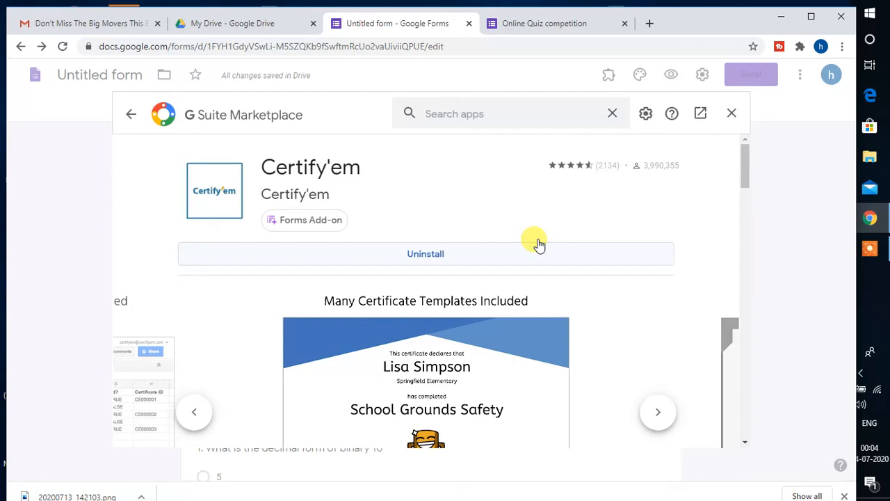
left_click(731, 117)
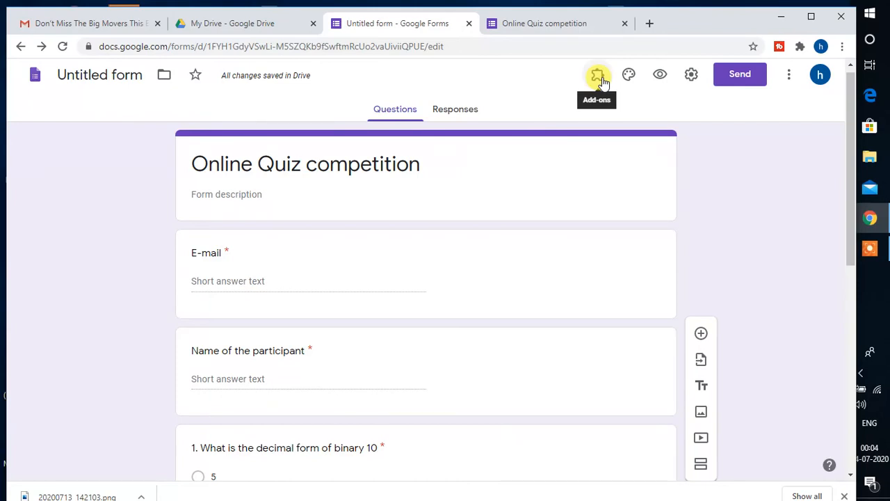
- Open Show Certify'em Controls from the Certify'em entry in the Add-ons menu
left_click(600, 81)
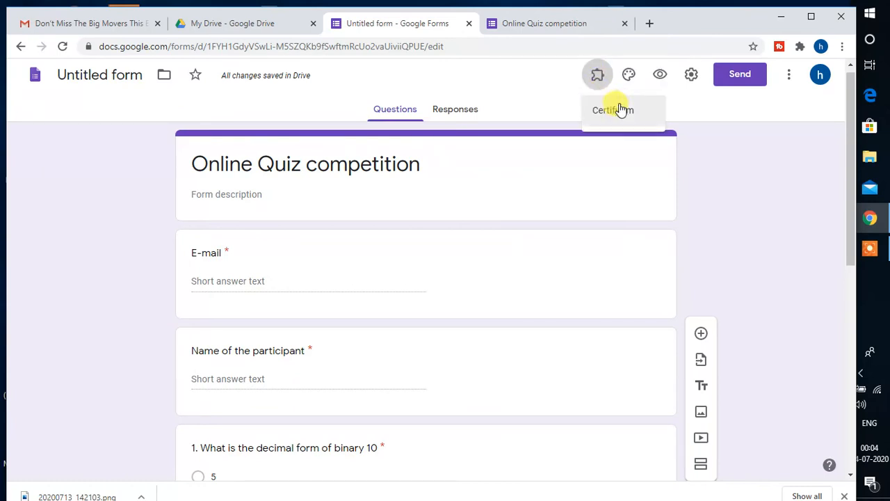
left_click(621, 112)
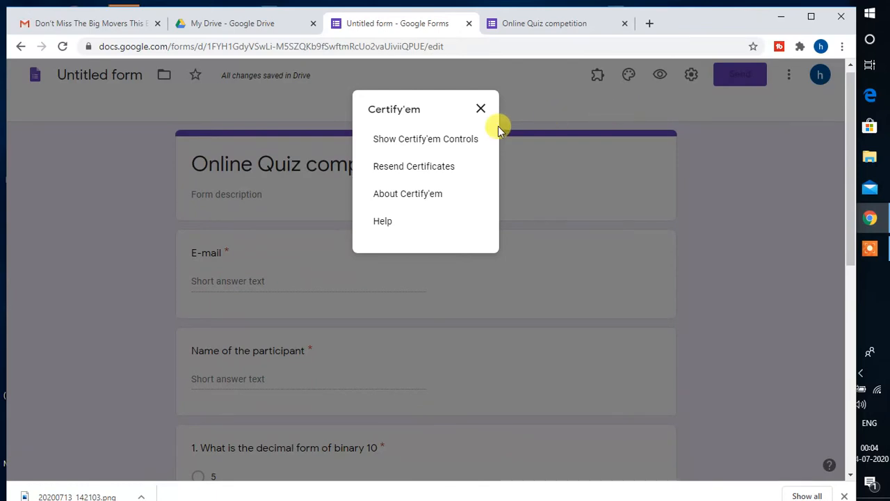
left_click(456, 141)
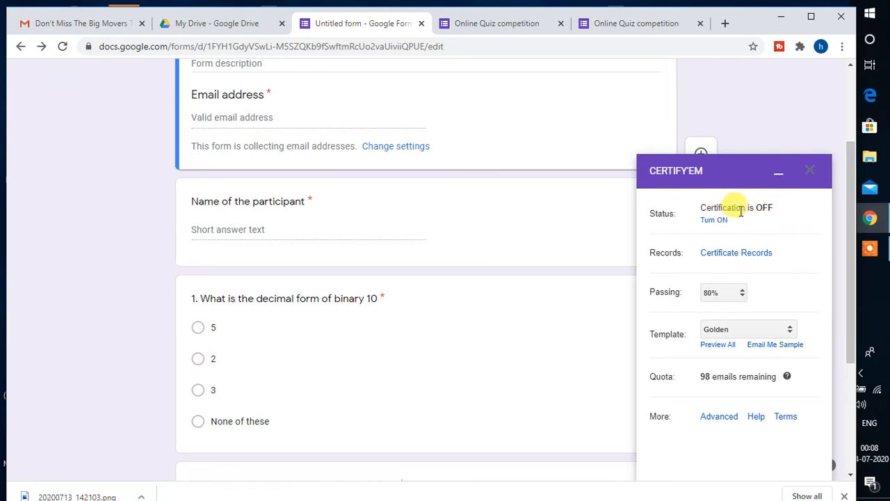
- Turn Certify'em certification ON under Status in the sidebar
left_click(712, 224)
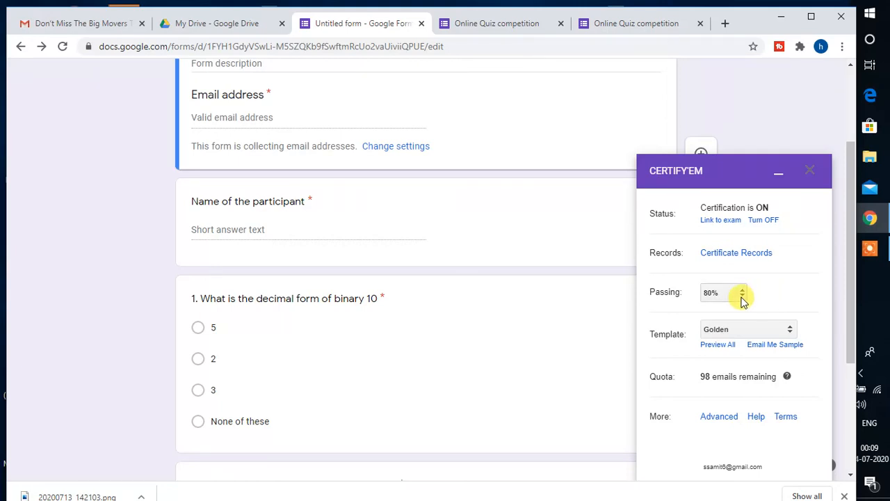
- Set the Certify'em passing mark to 20% and pick Use a Custom Template as the template
left_click(742, 294)
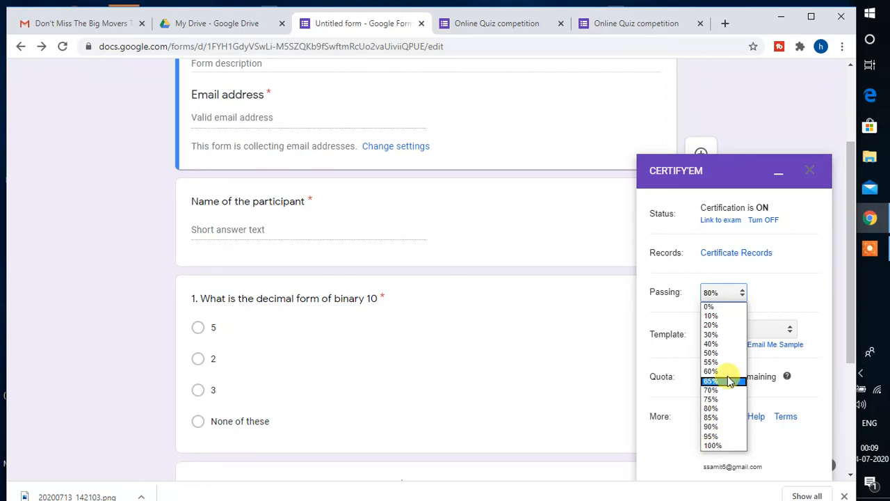
left_click(715, 325)
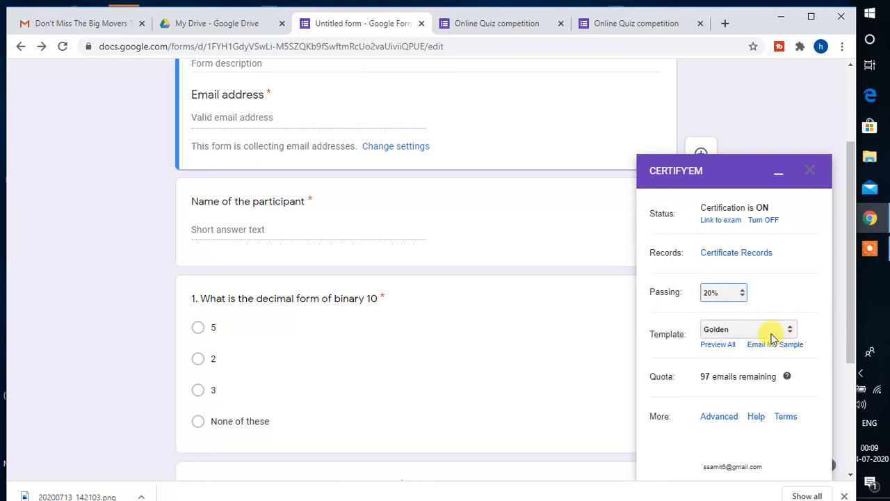
left_click(791, 329)
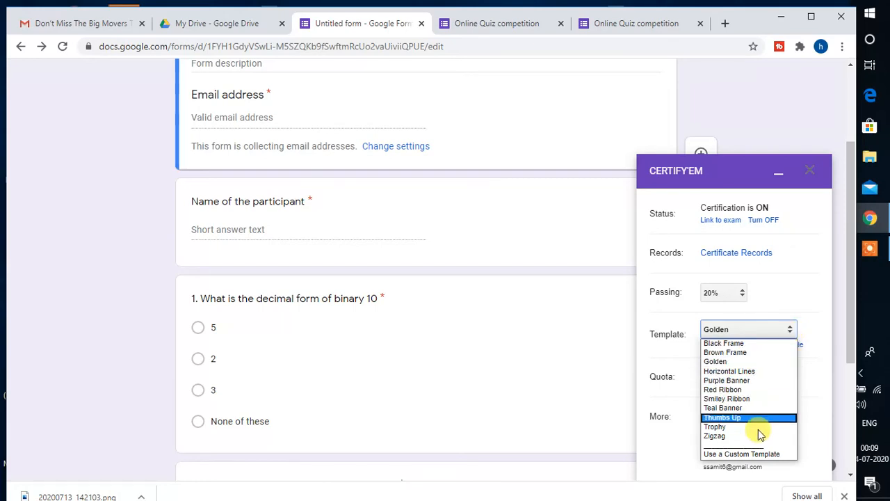
left_click(753, 454)
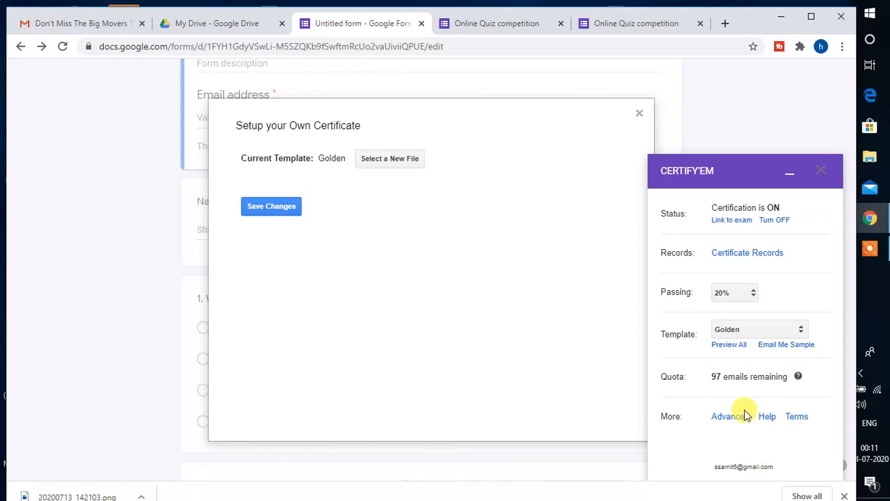
- Close the custom certificate setup without changes, keeping Golden, and open Preview All
left_click(639, 114)
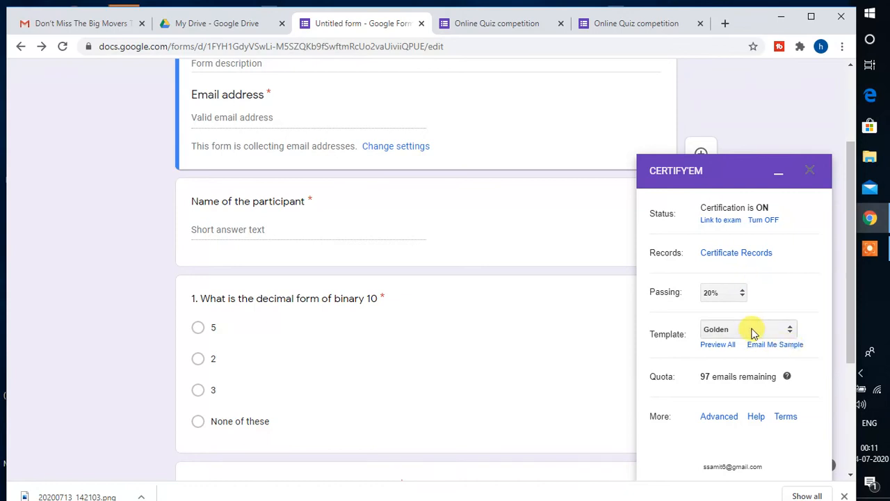
left_click(717, 345)
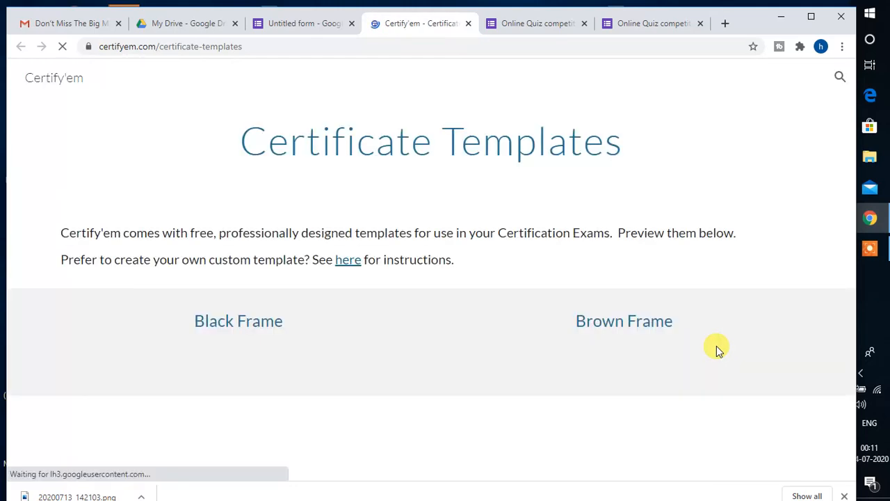
- Scroll through the Certify'em Certificate Templates page previewing designs from Black Frame to Trophy
scroll(716, 348, "down", 1)
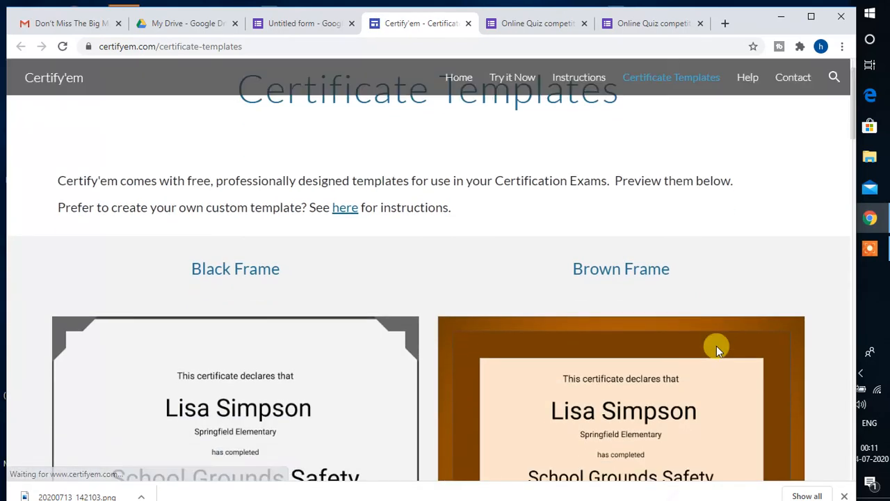
scroll(717, 346, "down", 1)
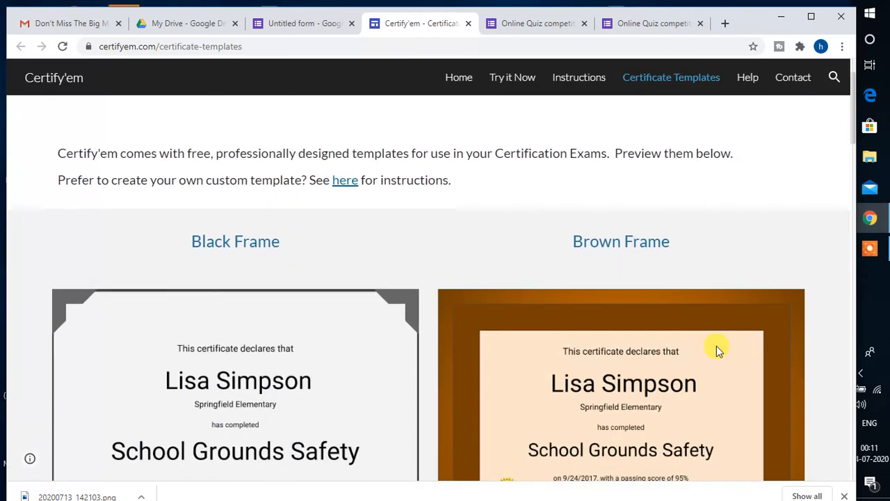
scroll(716, 346, "down", 2)
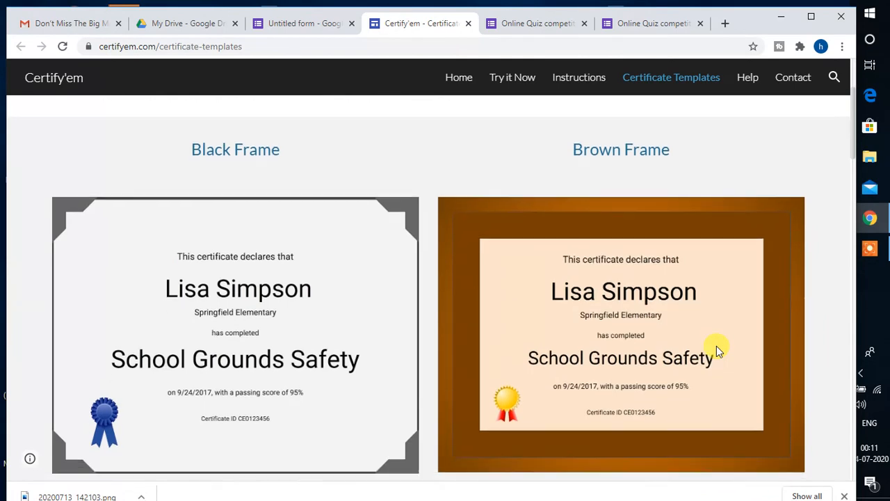
scroll(717, 345, "down", 2)
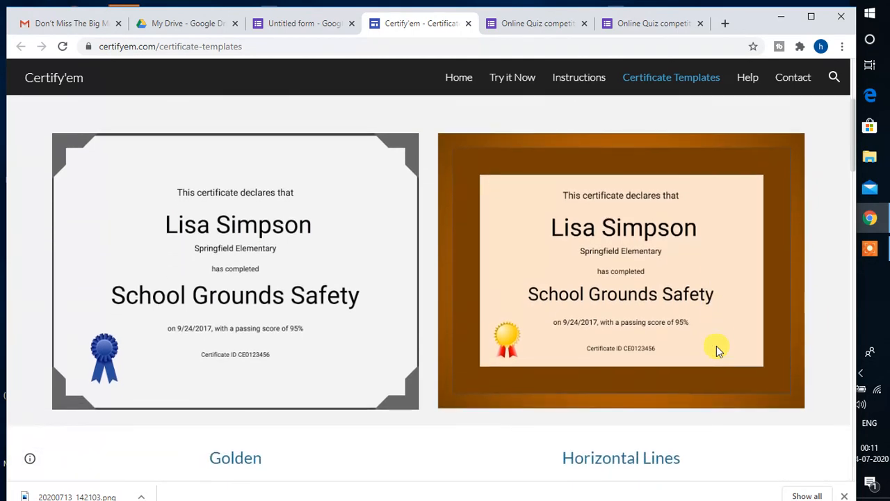
scroll(716, 346, "down", 1)
scroll(716, 346, "down", 1)
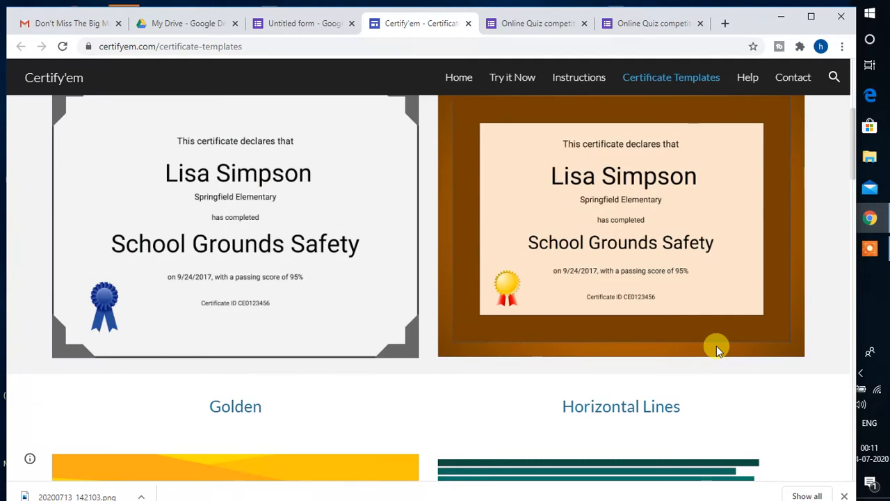
scroll(716, 346, "down", 1)
scroll(717, 347, "down", 3)
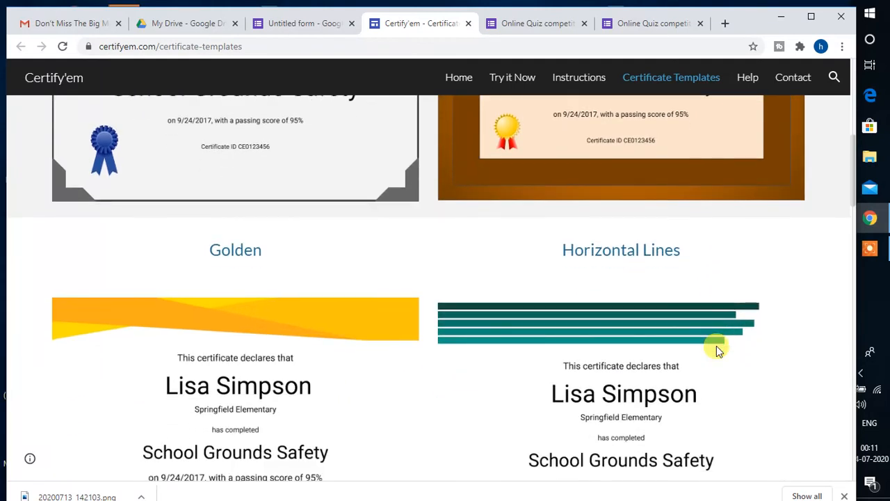
scroll(719, 349, "down", 2)
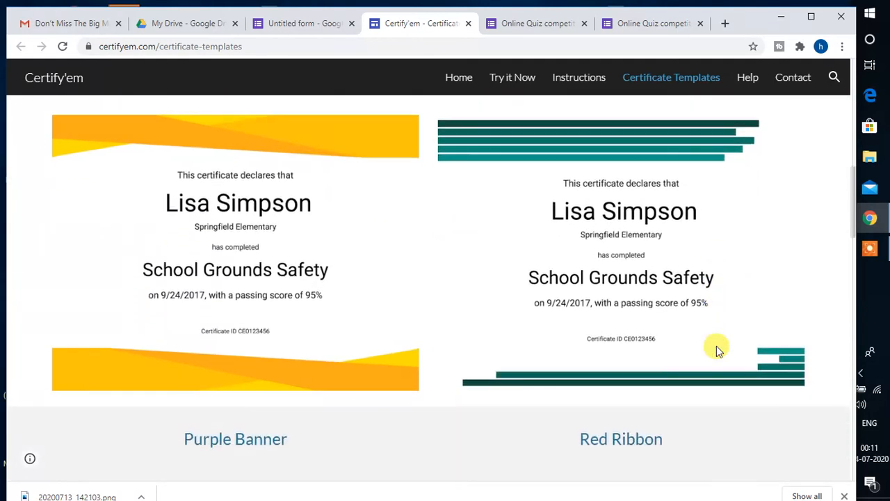
scroll(718, 350, "down", 2)
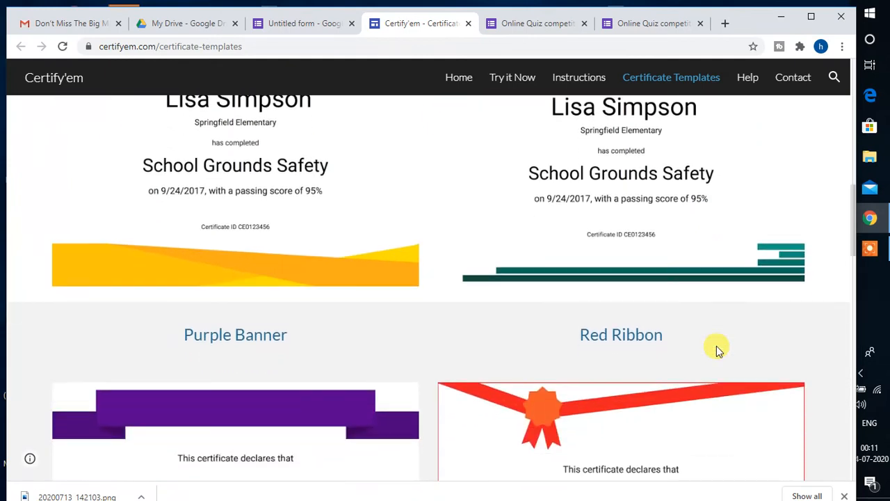
scroll(718, 349, "down", 3)
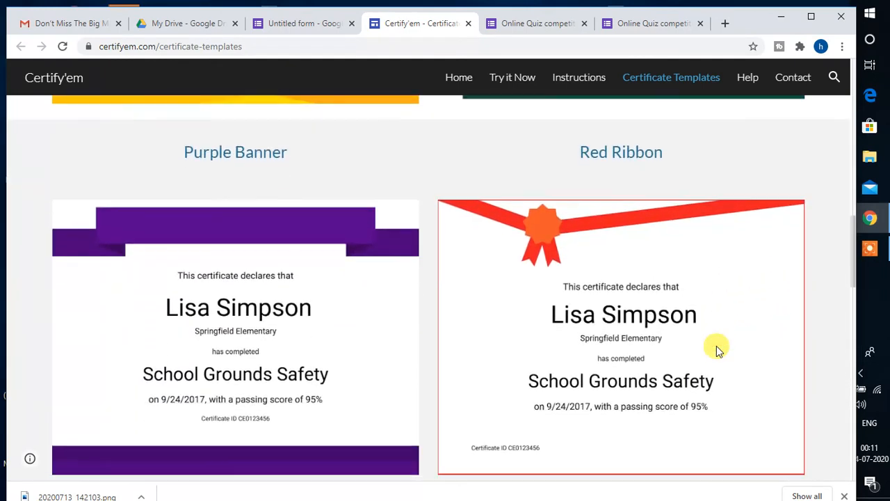
scroll(719, 350, "down", 3)
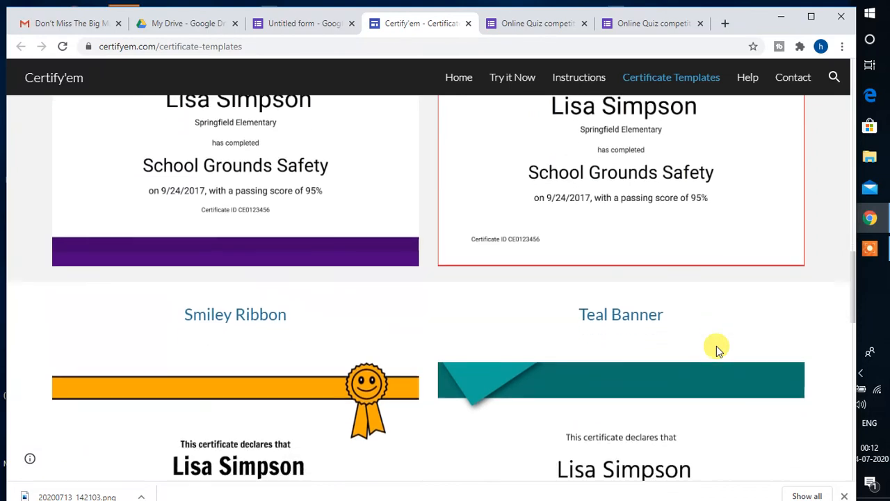
scroll(718, 350, "down", 3)
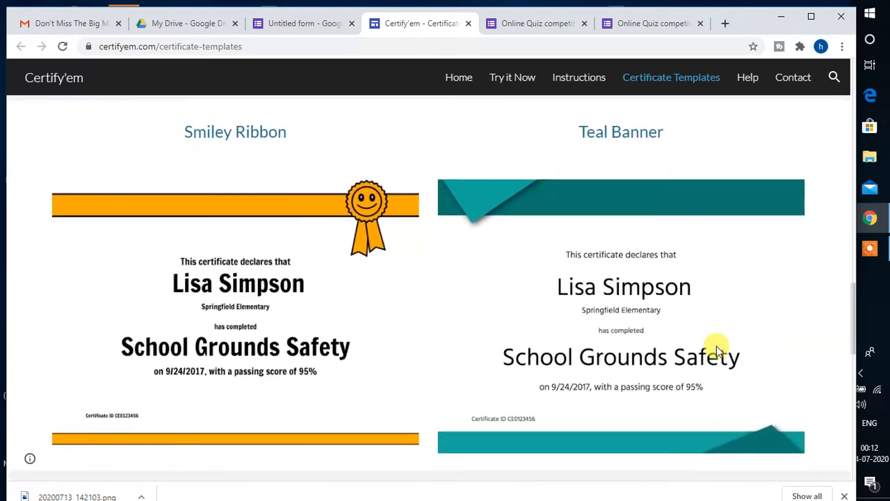
scroll(718, 350, "down", 3)
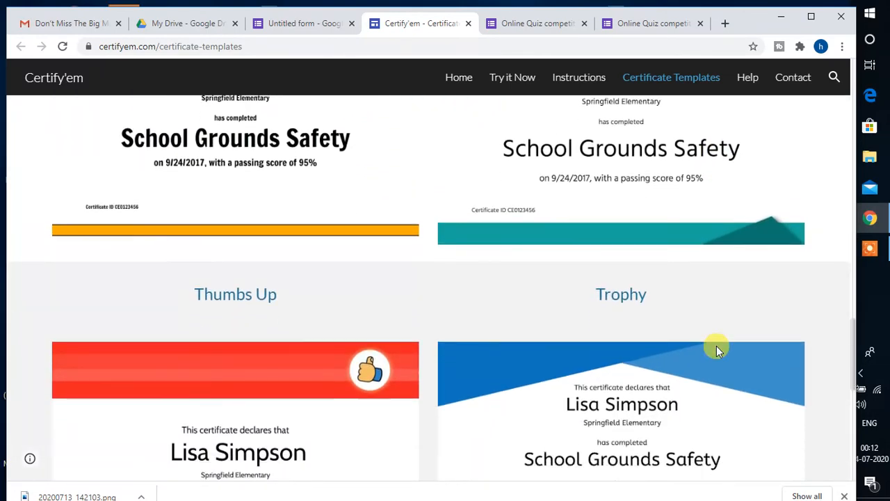
scroll(718, 350, "up", 7)
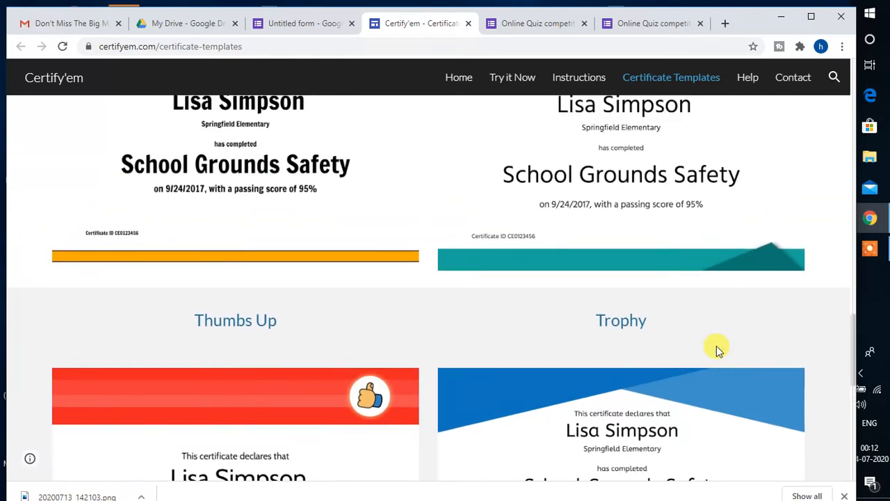
scroll(717, 348, "up", 3)
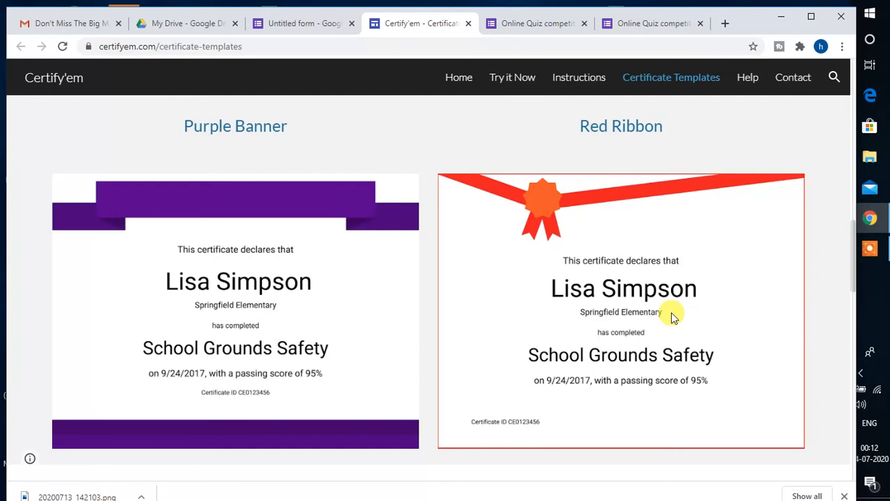
- Return to the form, select the Red Ribbon certificate template, and open Certify'em Advanced Options
left_click(468, 23)
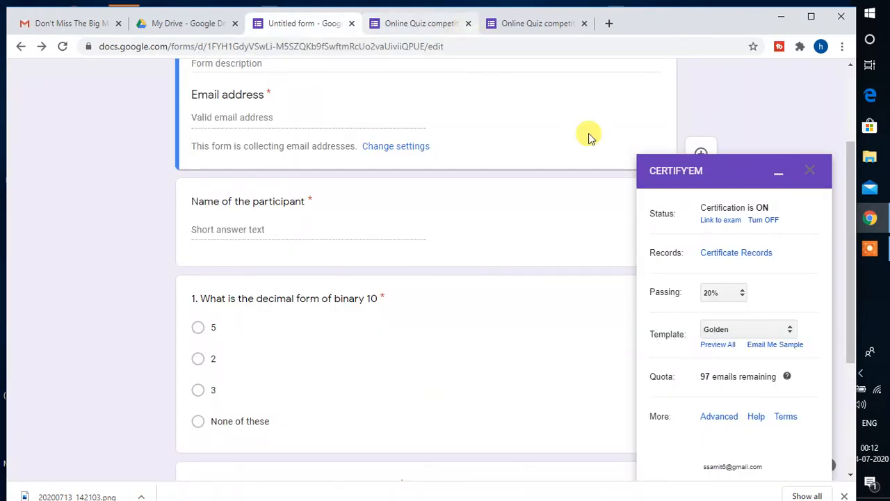
left_click(787, 330)
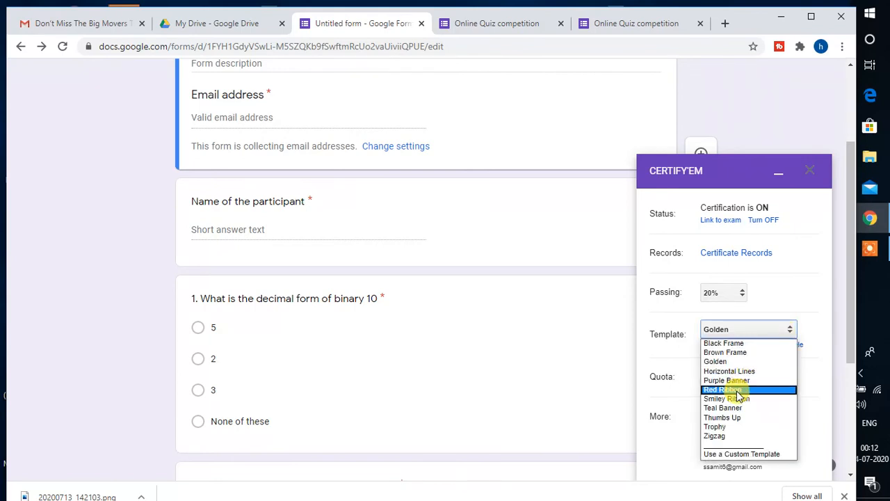
left_click(727, 389)
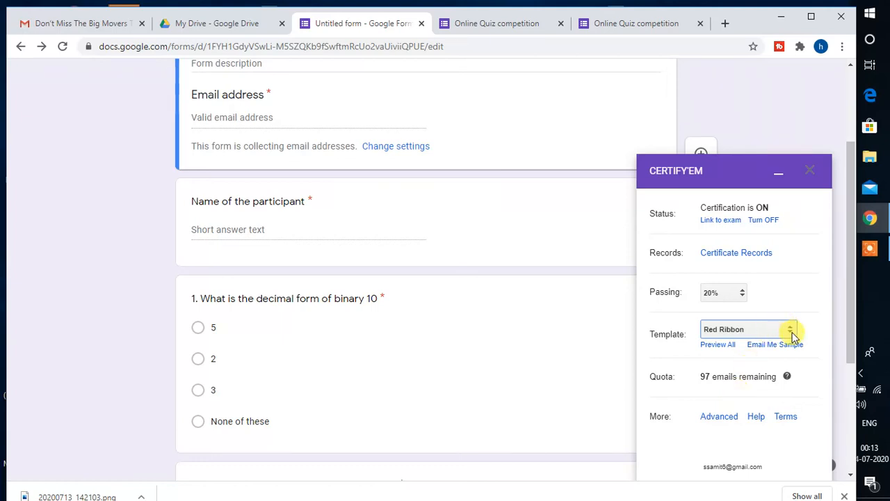
left_click(720, 418)
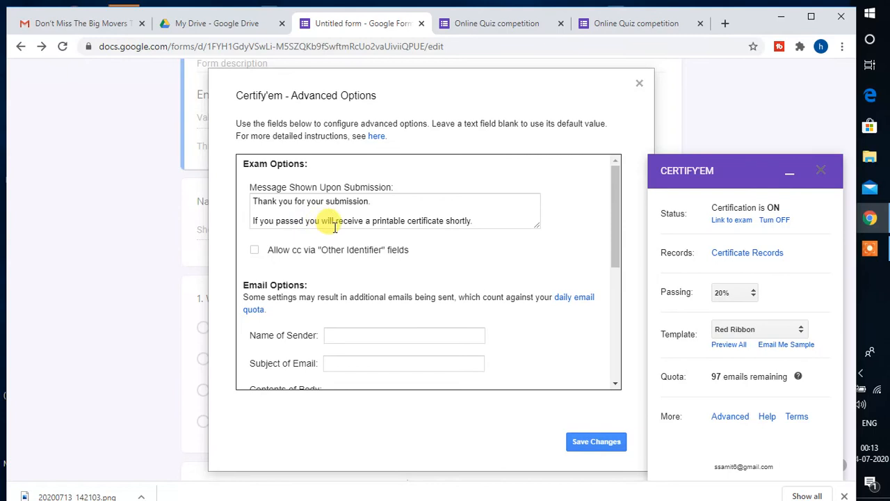
- Add a closing period so the message's first line reads 'Thank you for your submission.'
left_click(394, 221)
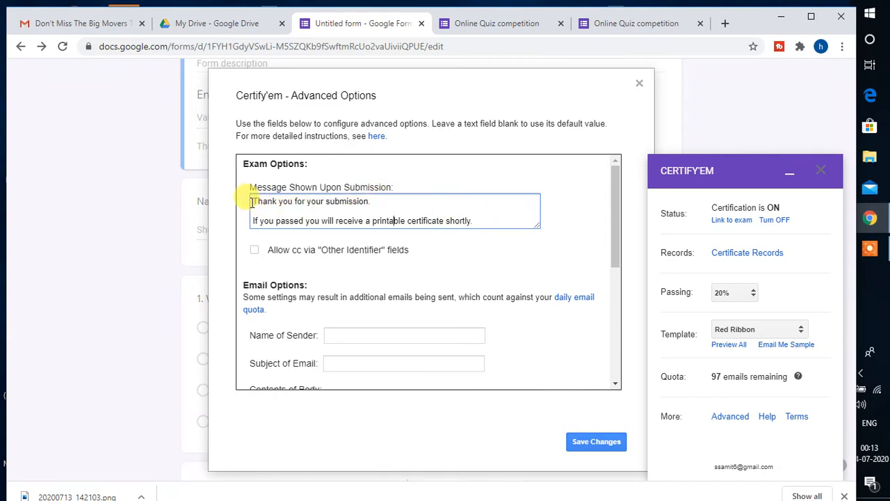
left_click_drag(252, 202, 373, 199)
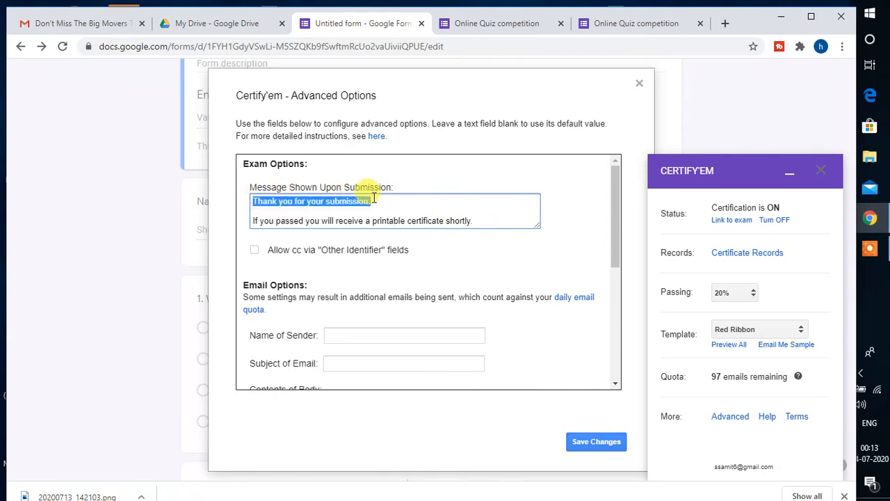
left_click(386, 203)
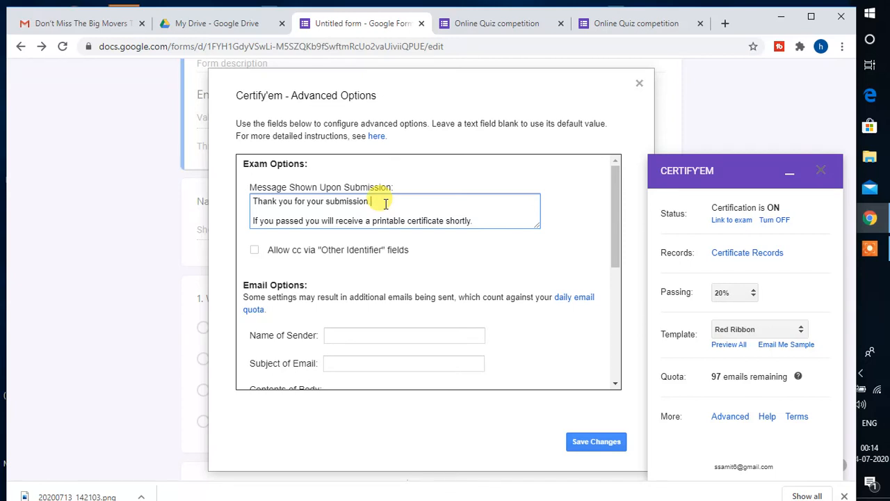
type(".")
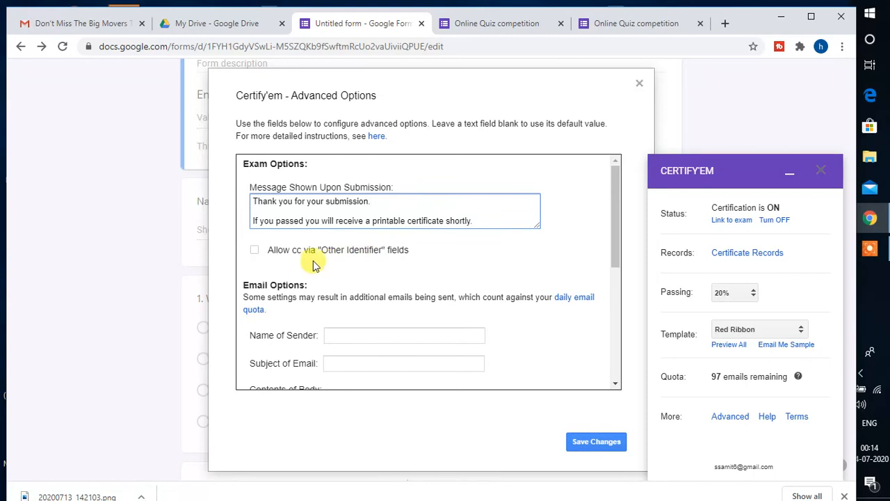
left_click_drag(616, 258, 618, 338)
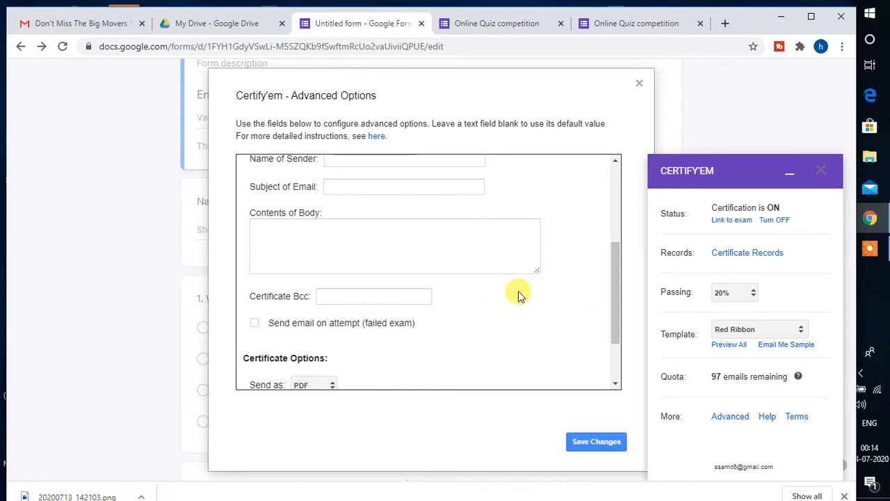
- Save Certify'em advanced options with PDF format, email sharing and Calcutta (India Standard Time) timezone
left_click_drag(616, 298, 613, 357)
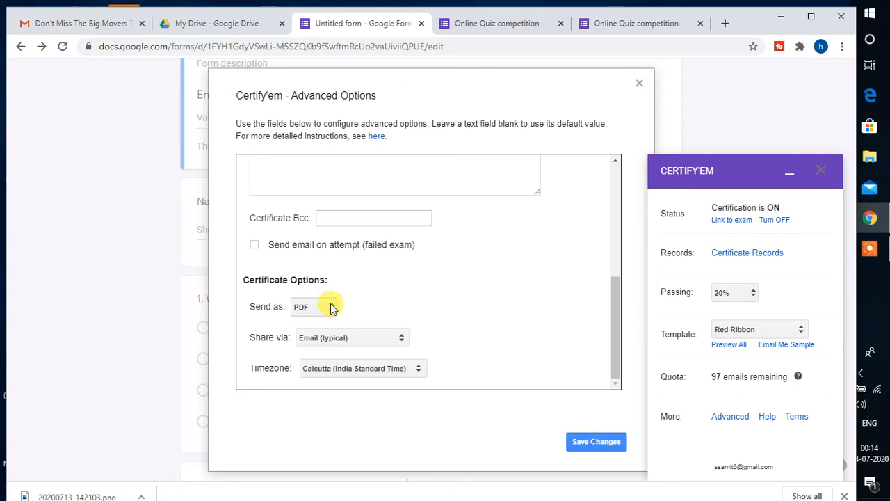
left_click(332, 309)
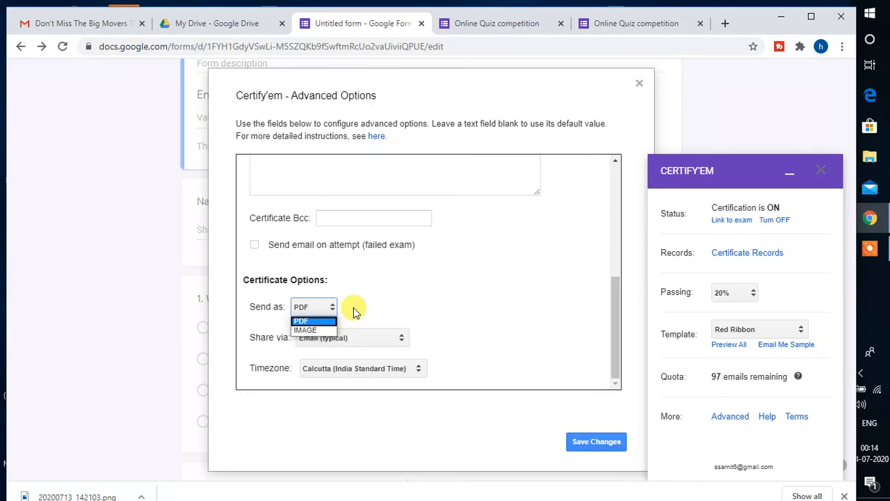
left_click(353, 307)
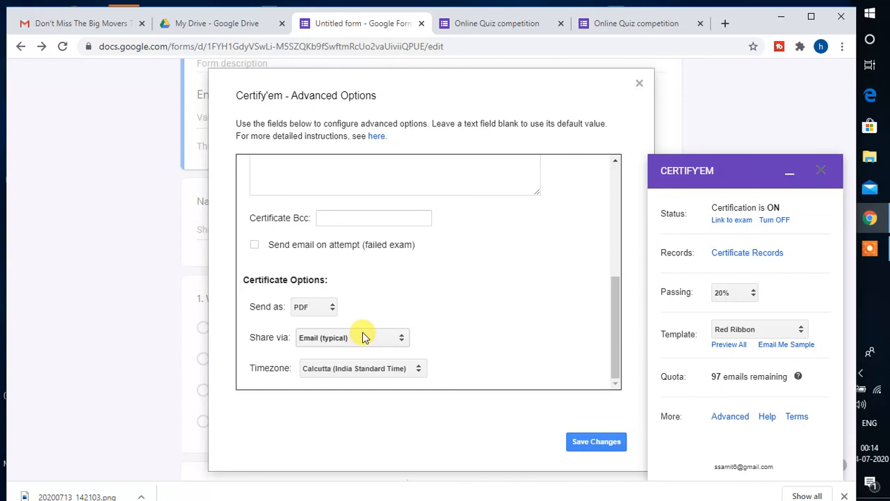
left_click(402, 338)
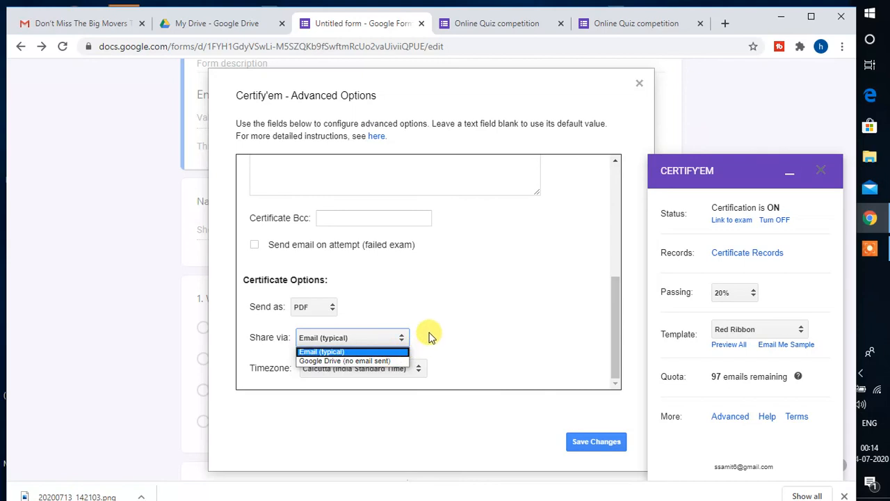
left_click(429, 336)
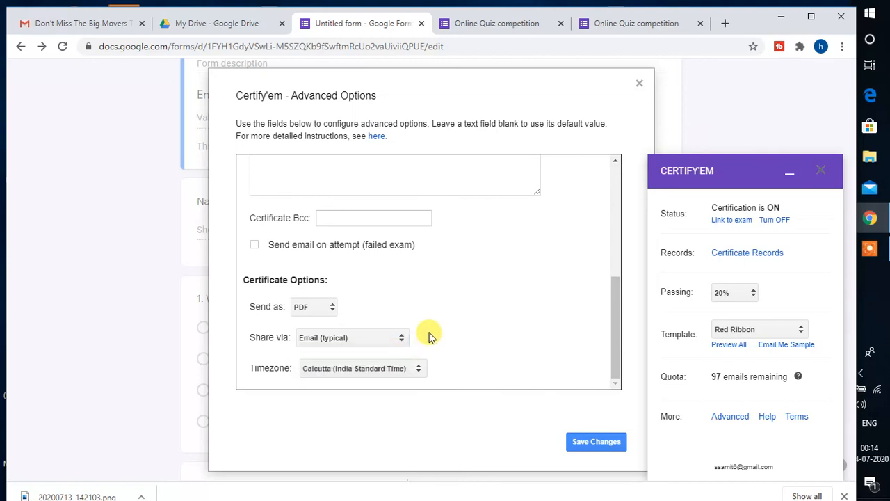
left_click(420, 369)
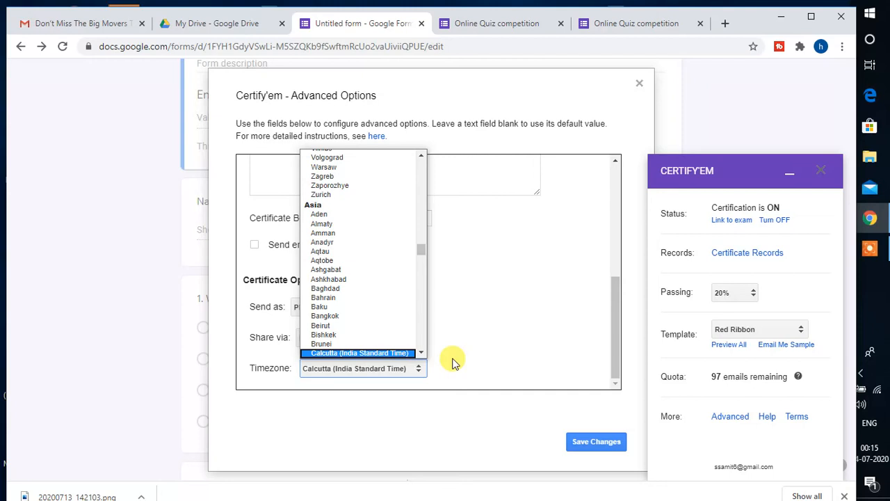
left_click(452, 362)
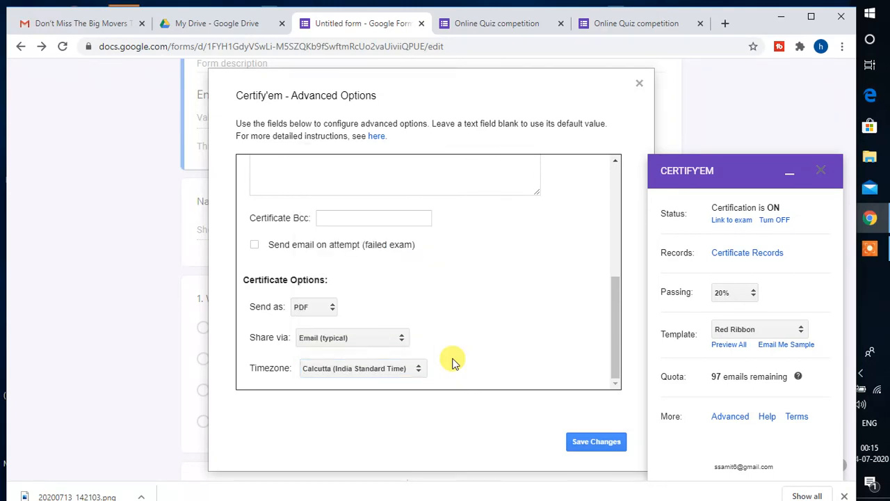
left_click(593, 441)
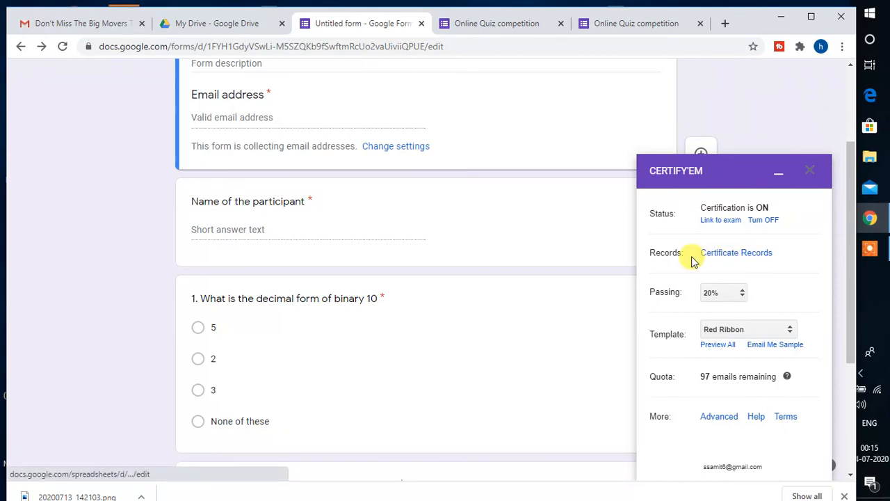
left_click(757, 259)
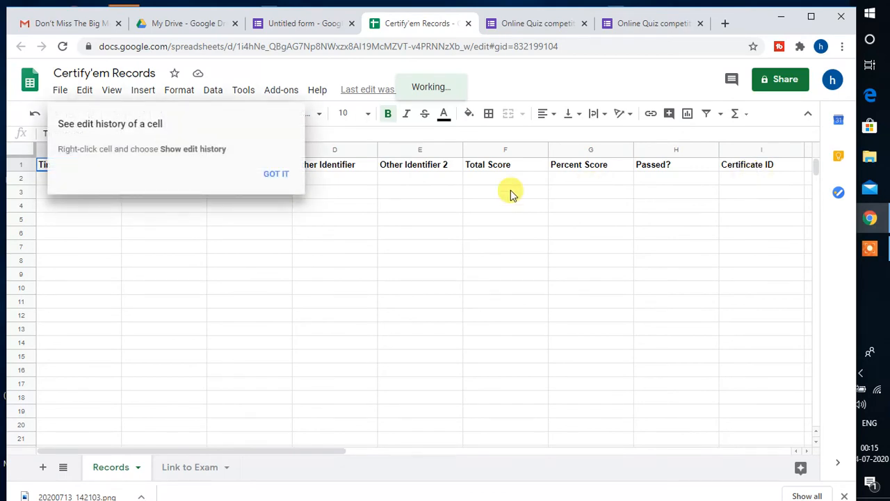
left_click(276, 174)
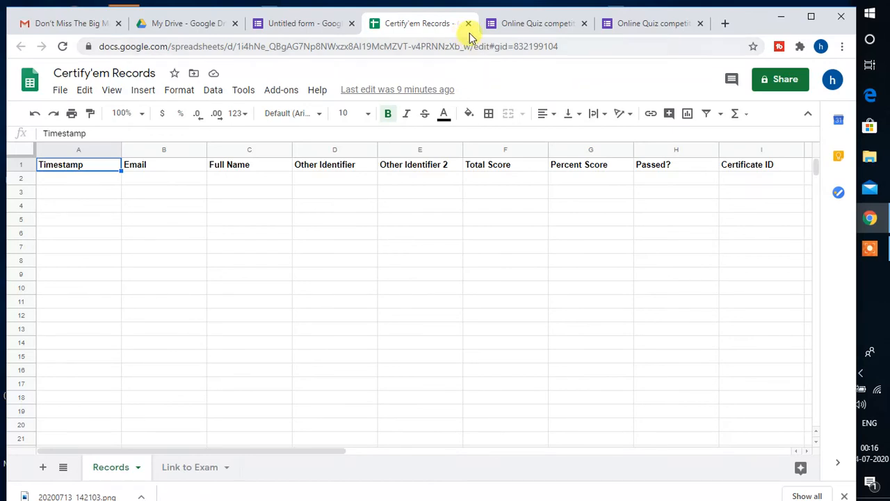
left_click(468, 25)
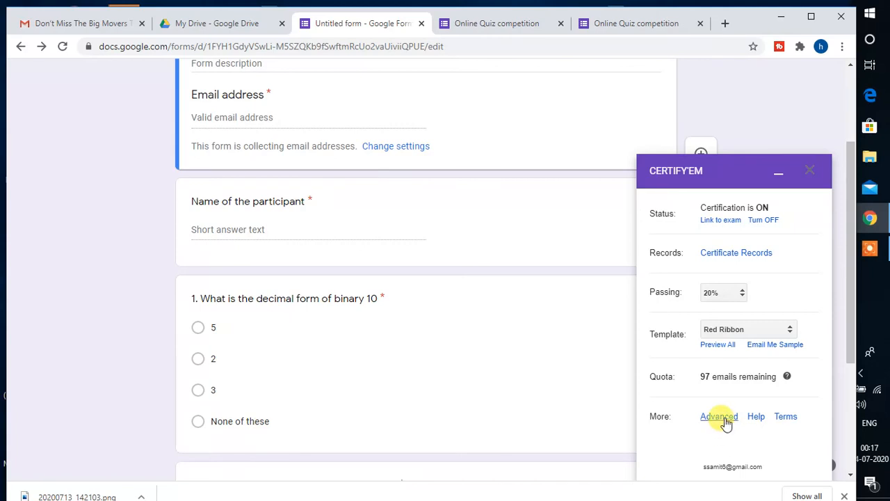
left_click(719, 416)
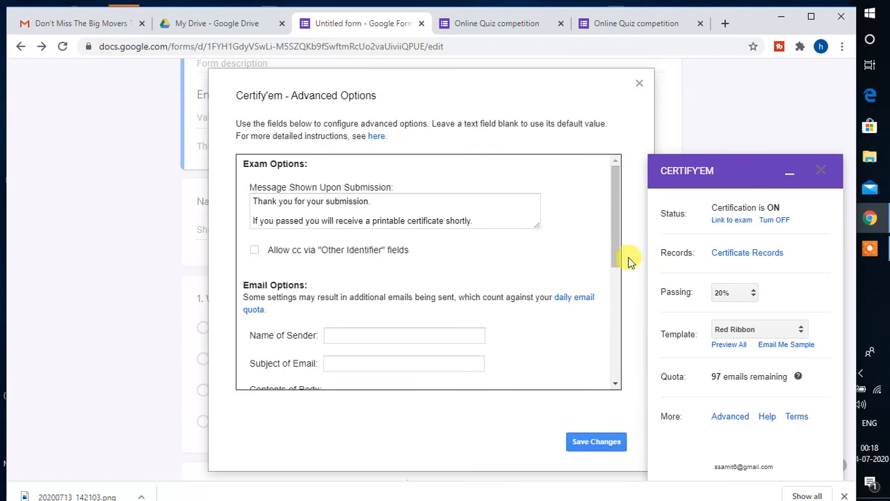
left_click_drag(617, 258, 621, 366)
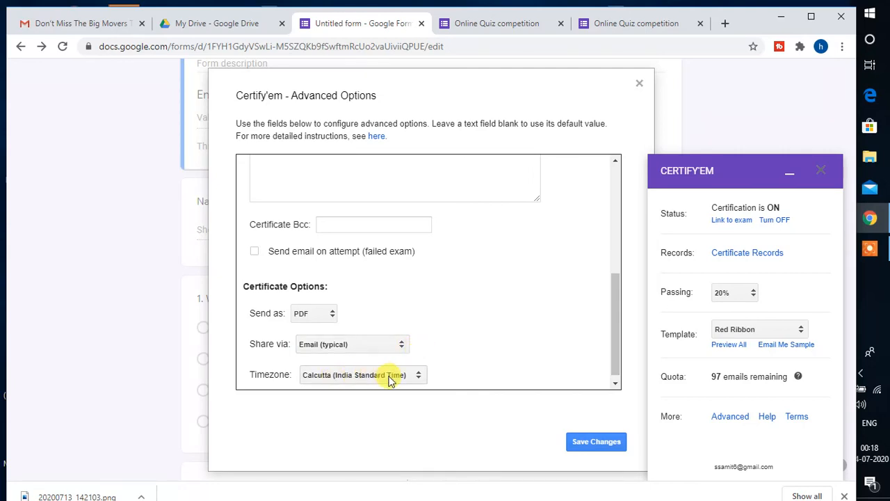
left_click(639, 84)
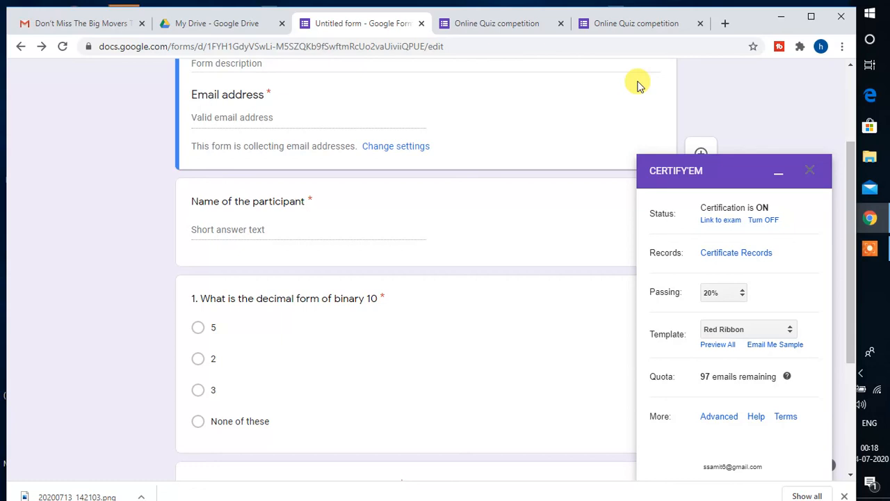
- In the live Online Quiz competition form, enter the respondent's email address and participant's full name
left_click(636, 26)
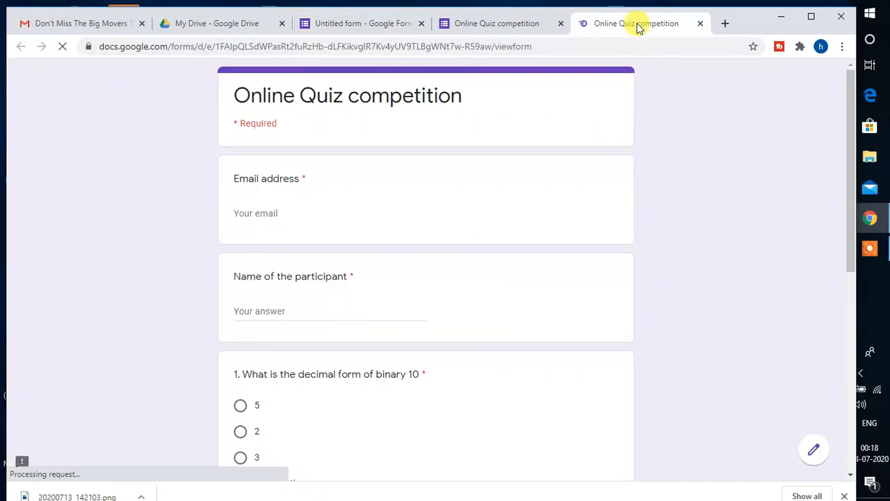
left_click(308, 212)
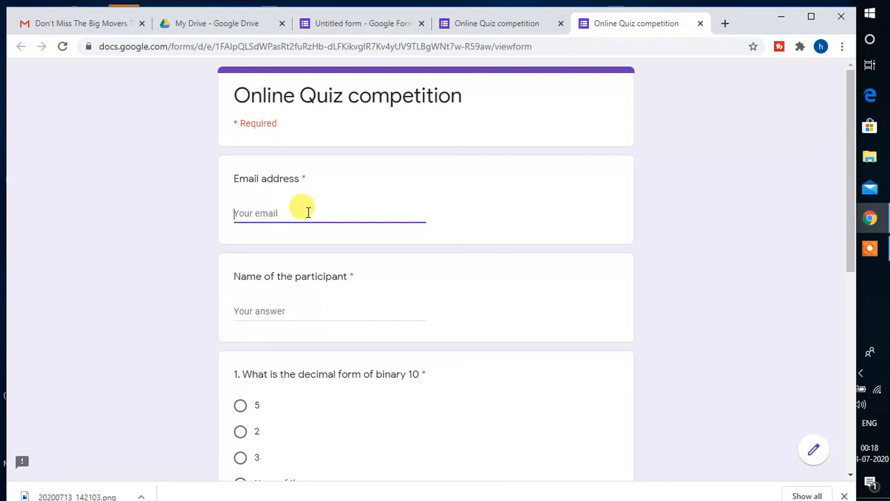
left_click(288, 311)
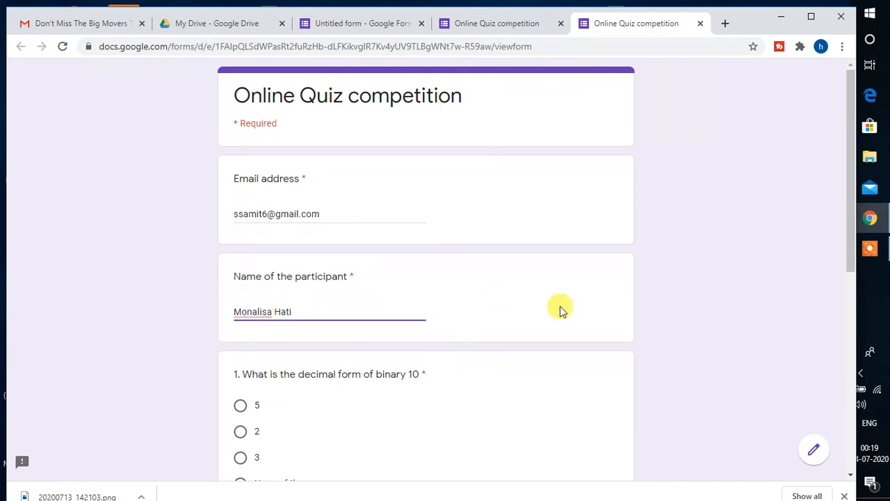
- Answer question 1 with 2 and question 2 with 16
left_click_drag(848, 259, 842, 355)
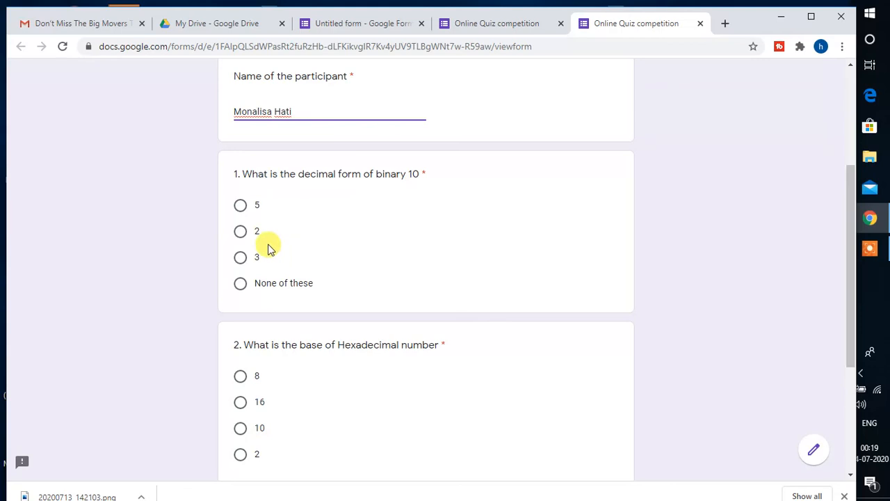
left_click(239, 232)
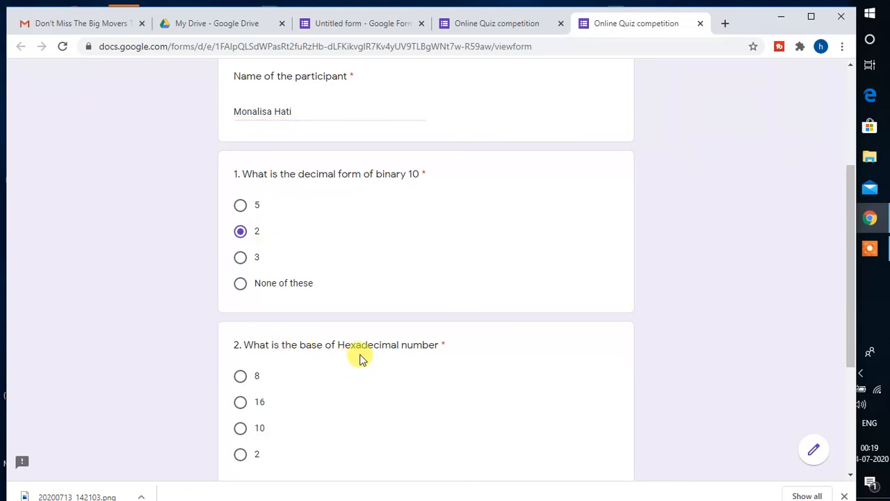
left_click(240, 403)
left_click_drag(847, 333, 850, 430)
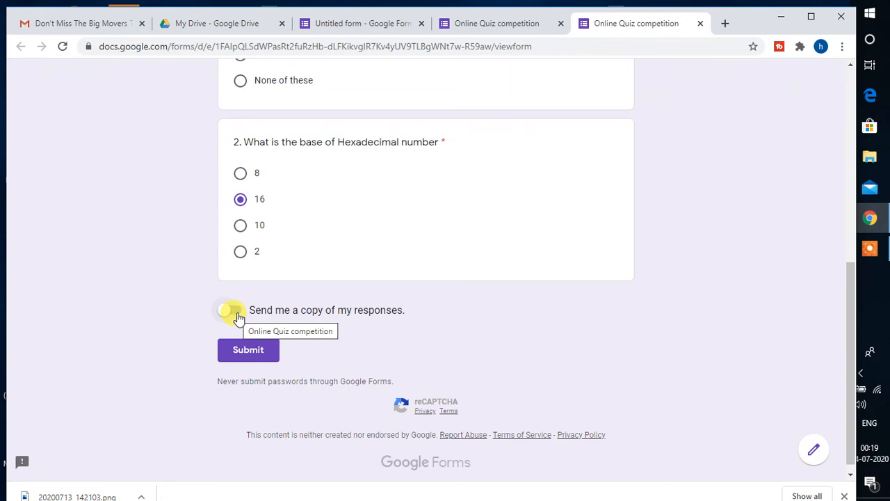
- Submit the completed Online Quiz competition response
left_click(245, 351)
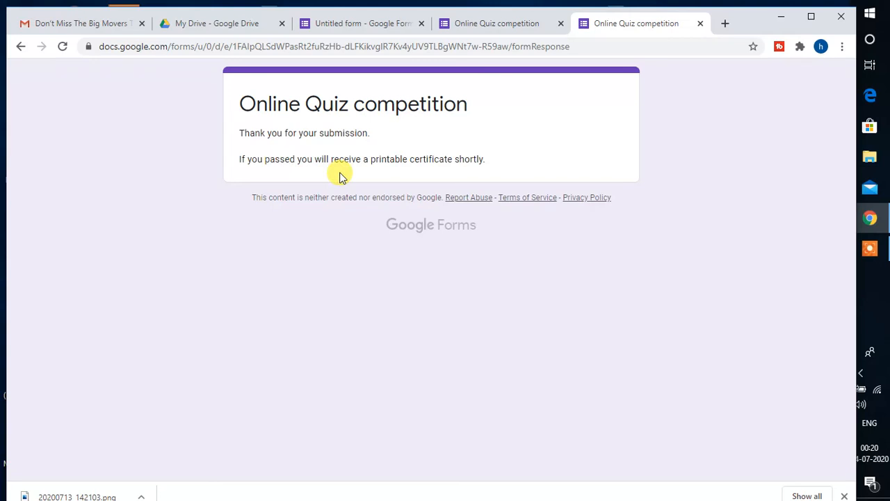
- Open the 'Your certificate is here for Online Quiz competition' email and preview its certificate PDF
left_click(95, 34)
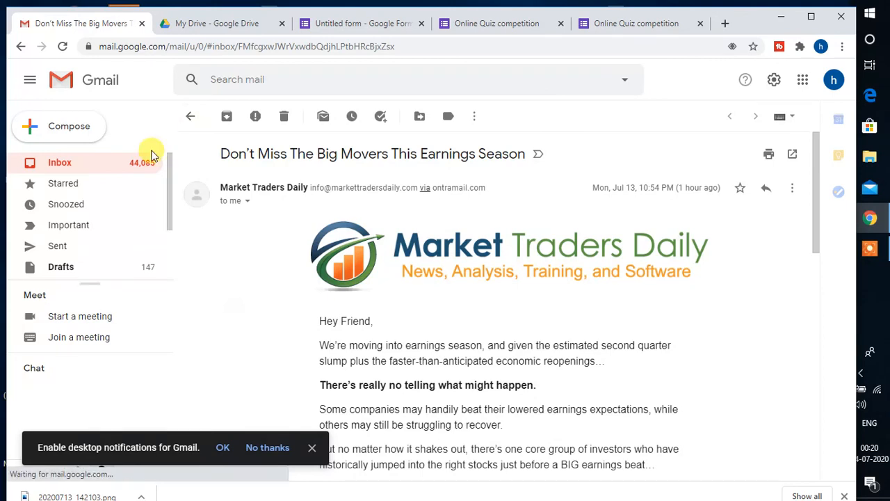
left_click(59, 166)
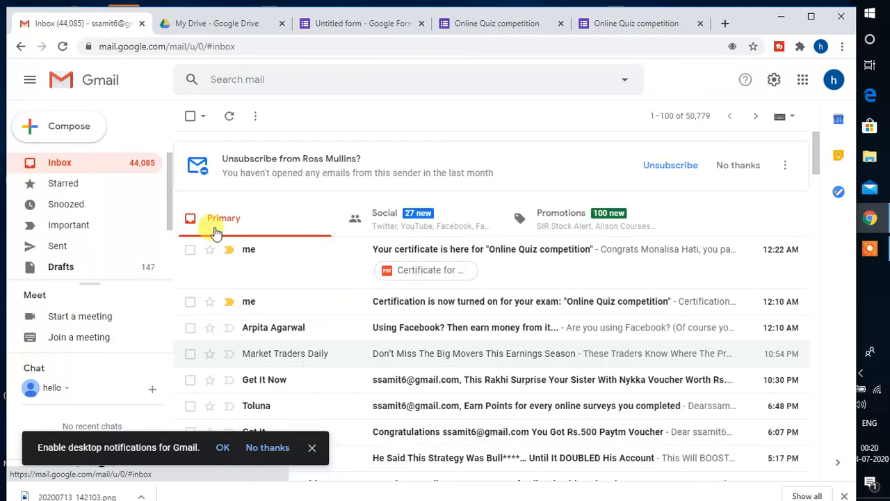
left_click(431, 250)
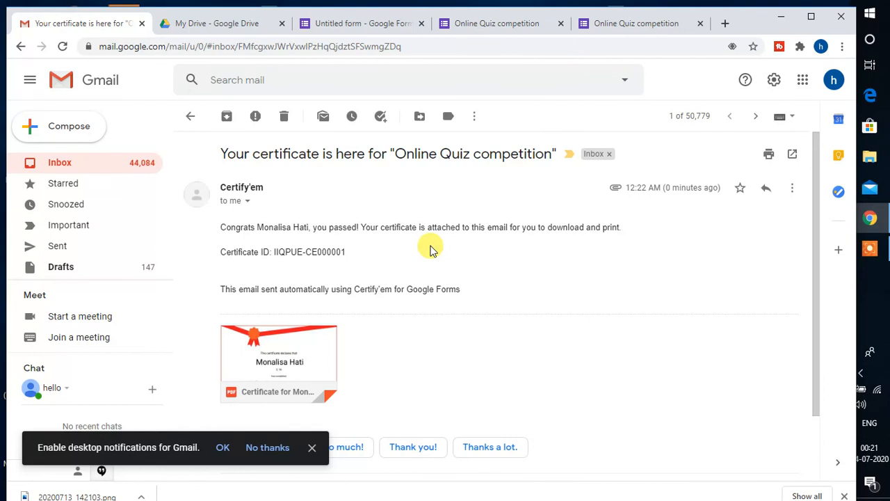
mouse_move(288, 341)
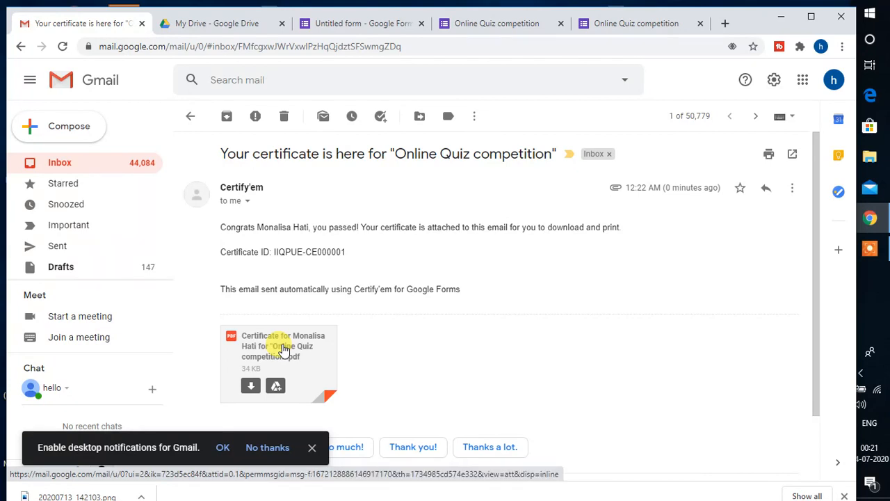
left_click(283, 348)
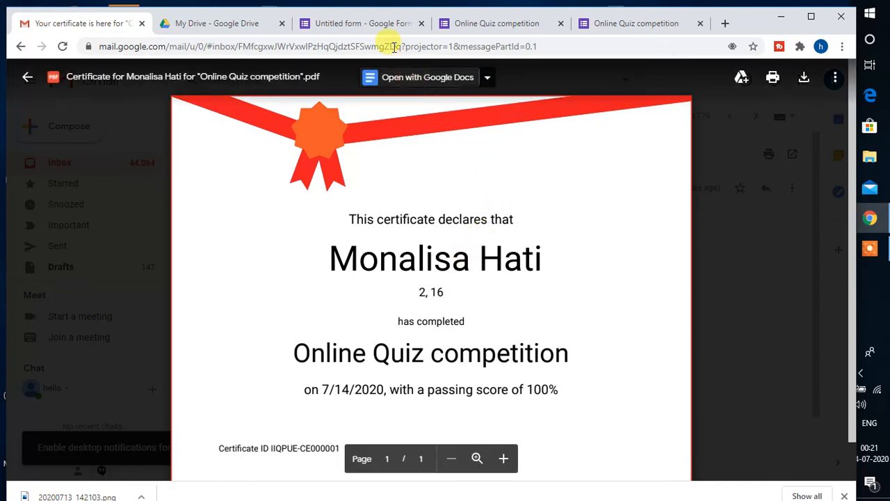
- Return to the 'Untitled form - Google Forms' tab showing the Certify'em panel
left_click(383, 27)
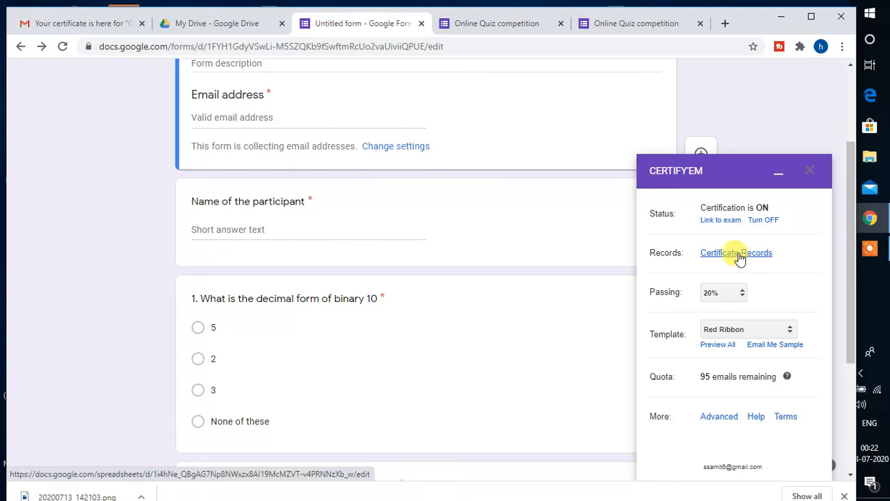
- Open the Certificate Records spreadsheet from the Certify'em sidebar
left_click(739, 256)
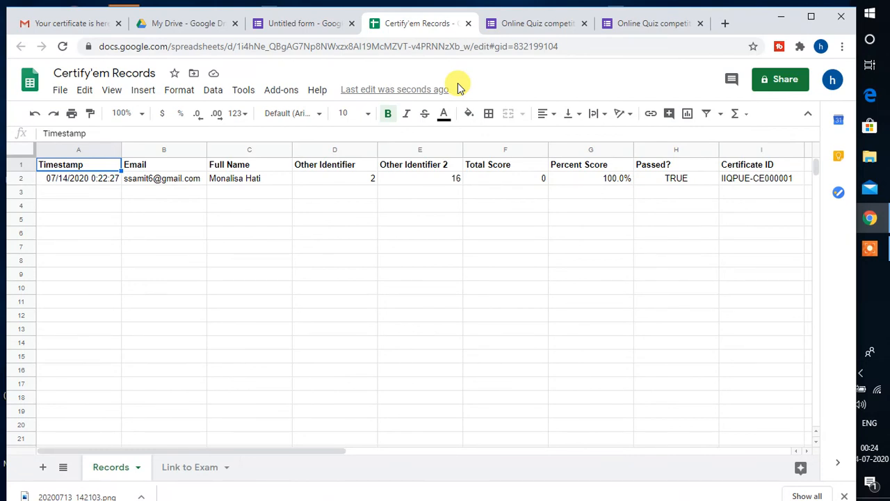
- Close the Certify'em Records spreadsheet tab
left_click(470, 24)
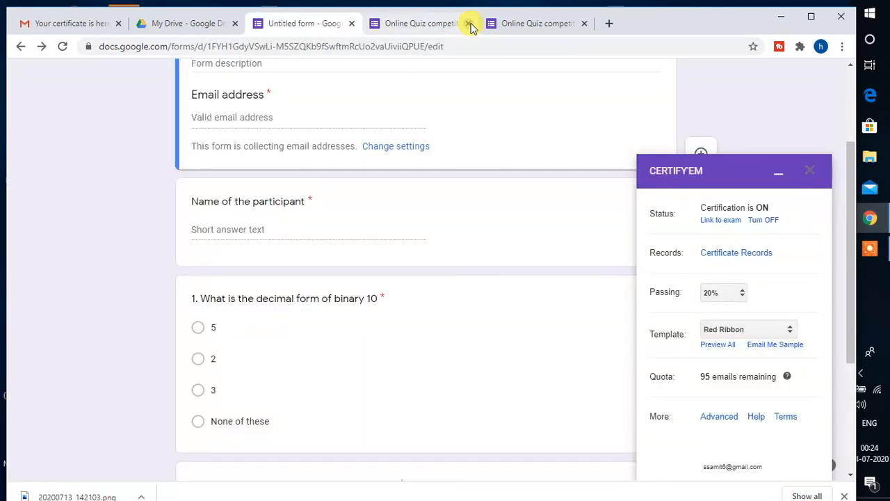